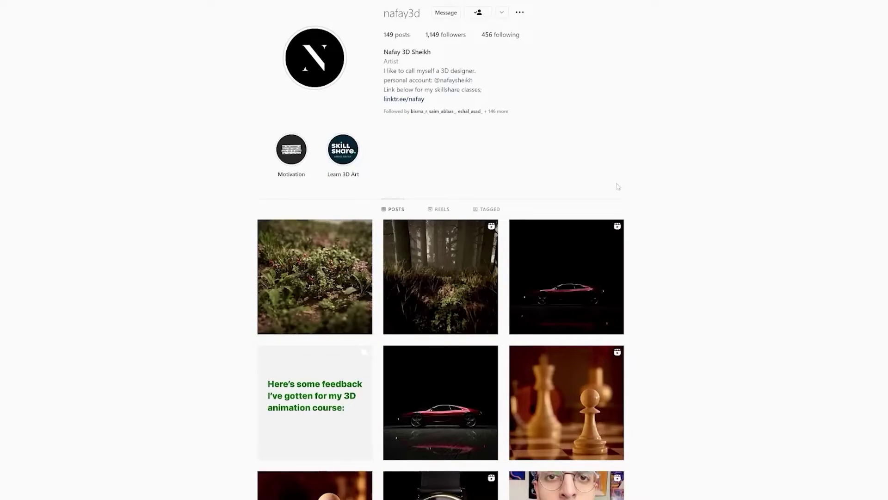
- View the two newest posts on the artist's profile, the berry plant close-up and the forest animation
drag(384, 19, 422, 22)
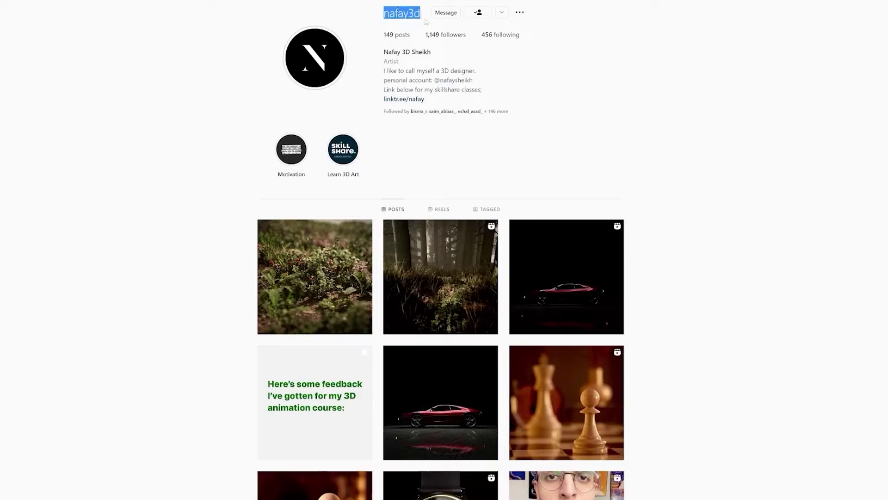
click(720, 168)
scroll(560, 300, down, 8)
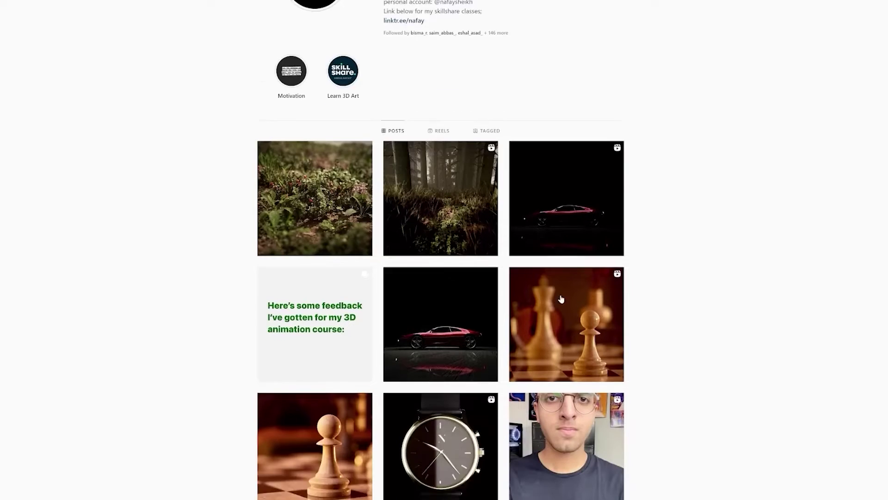
scroll(558, 301, up, 8)
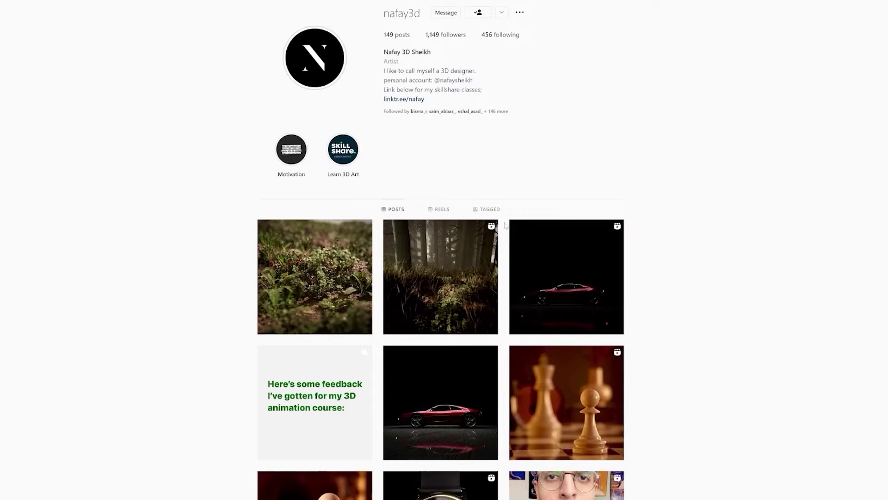
click(363, 278)
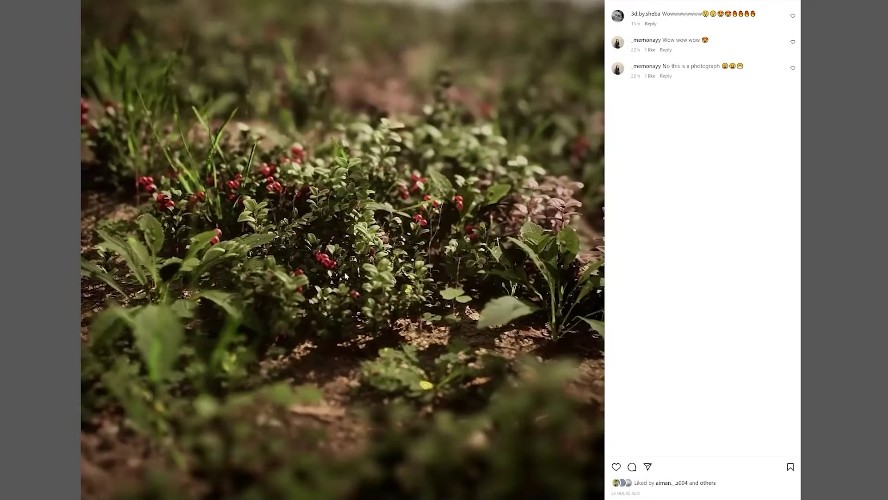
key(Right)
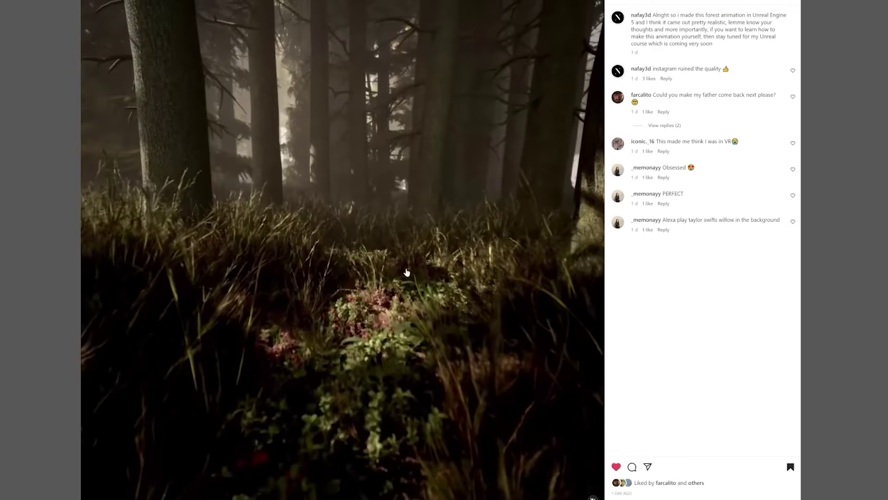
click(833, 228)
- Browse the profile's post grid down through the earlier car, watch and landscape renders
scroll(754, 272, down, 13)
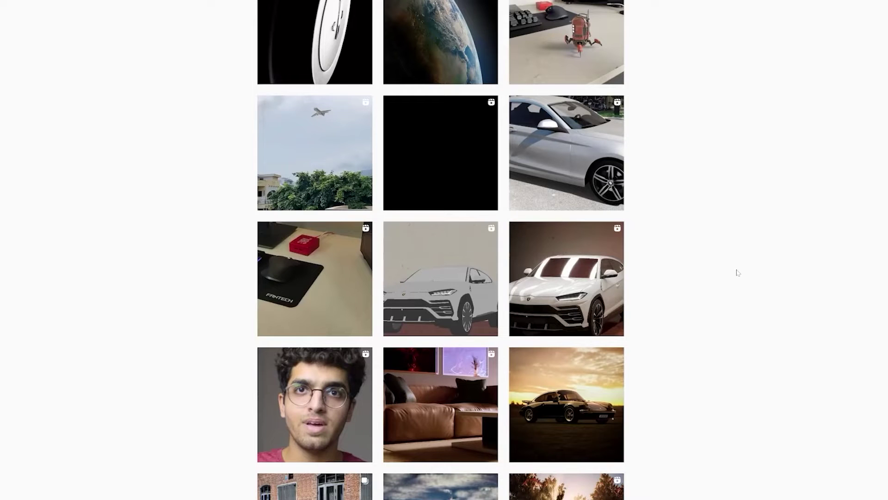
scroll(738, 272, up, 4)
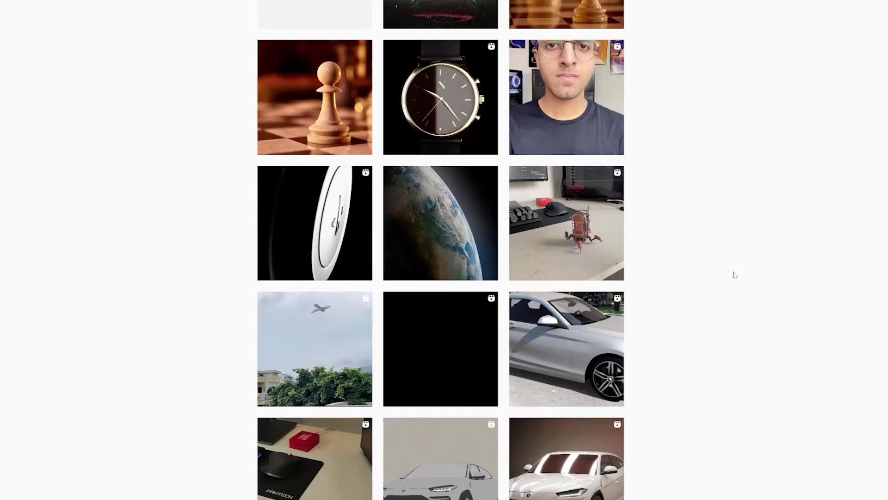
scroll(734, 275, up, 5)
scroll(638, 293, up, 3)
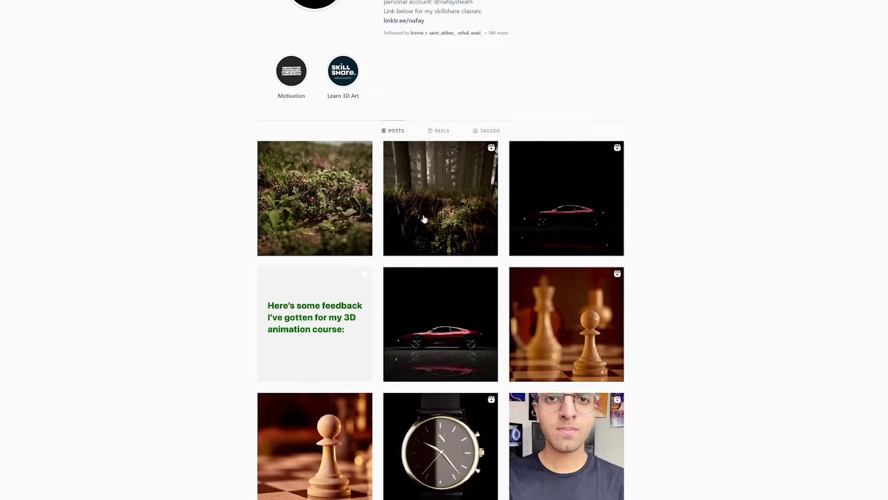
scroll(748, 235, up, 2)
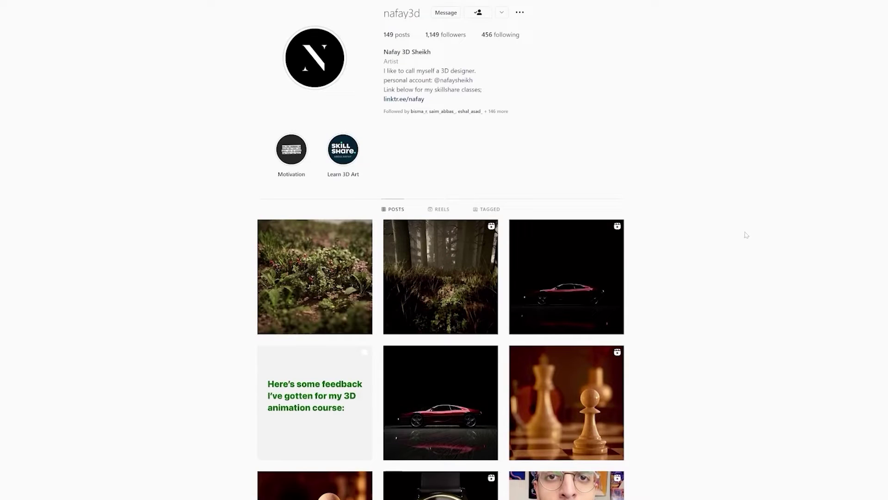
scroll(742, 238, down, 15)
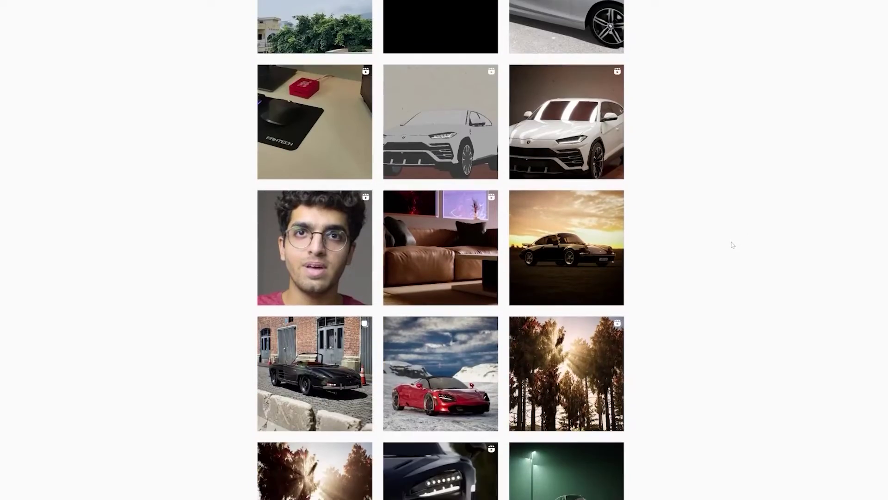
scroll(732, 244, down, 3)
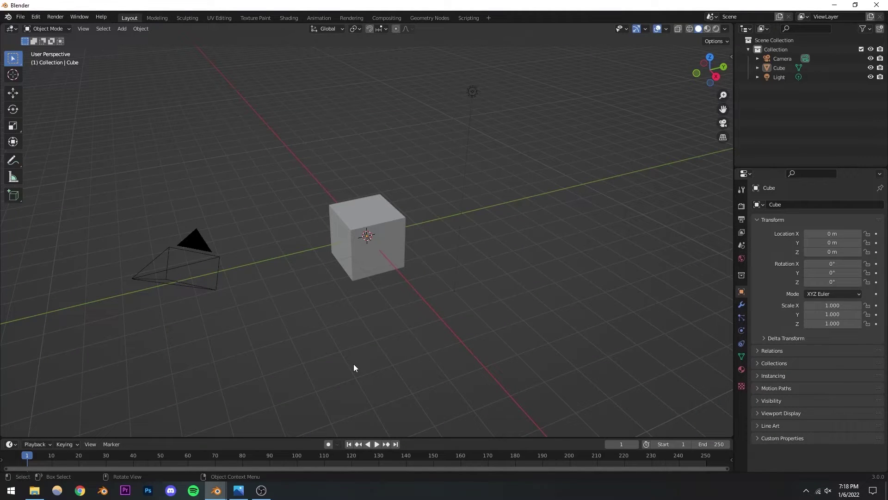
- In Blender, delete all the default scene objects: the camera, cube and light
click(238, 490)
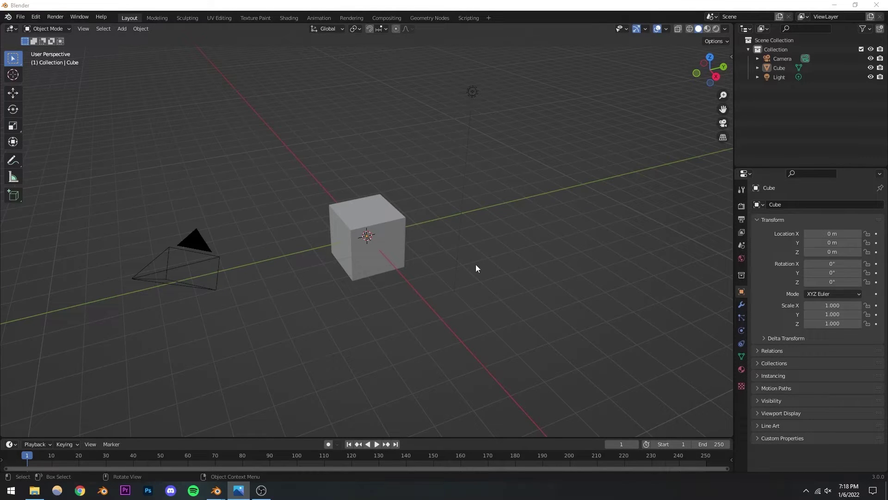
click(738, 98)
key(a)
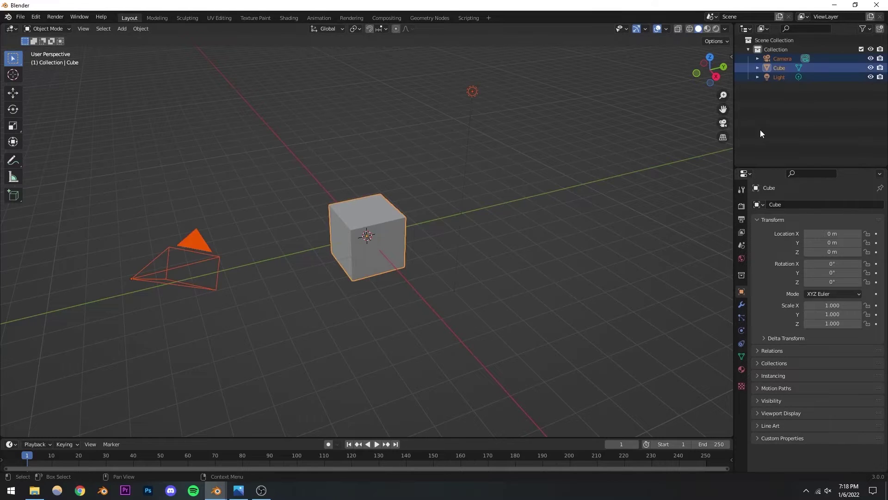
key(Delete)
click(123, 29)
mouse_move(139, 47)
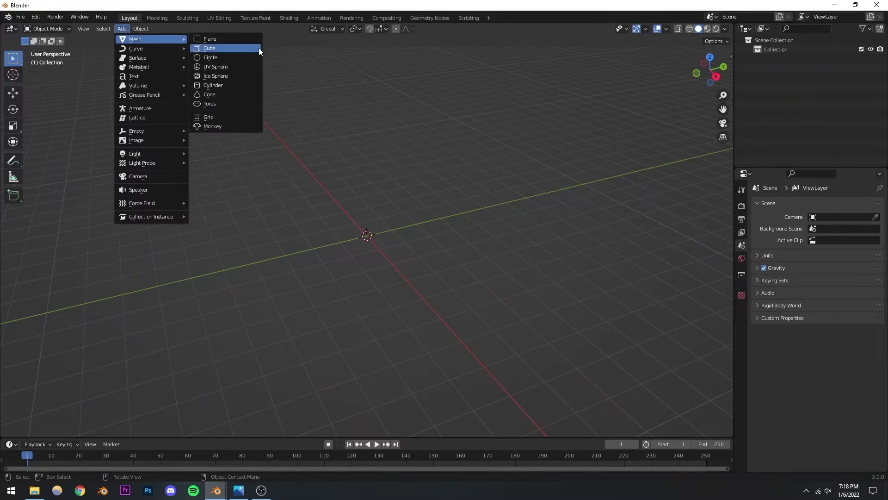
click(217, 47)
key(Delete)
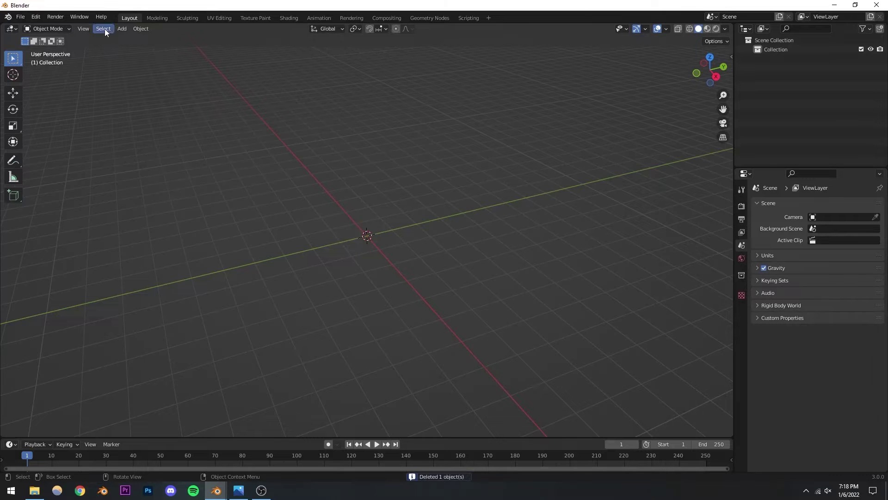
- Add a cube mesh to the empty scene at the world origin and deselect it
click(122, 28)
mouse_move(135, 40)
click(204, 47)
click(445, 140)
click(380, 240)
click(456, 145)
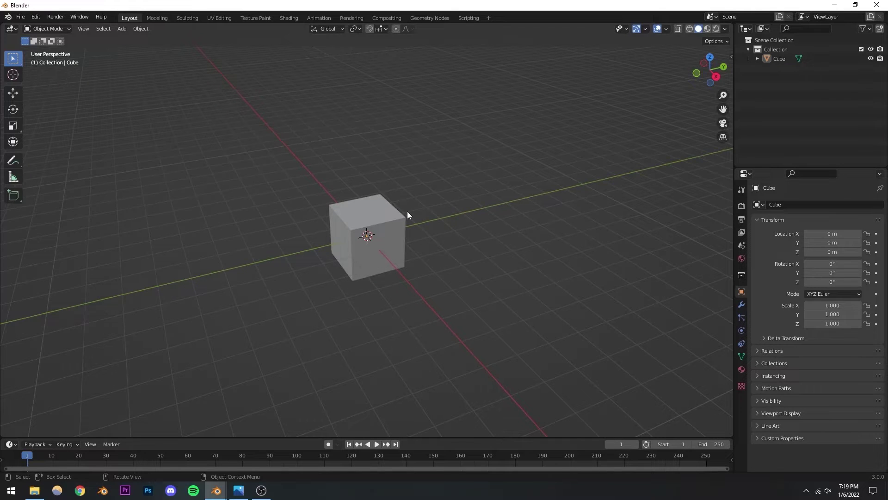
- Select the cube and switch it from Object Mode to Edit Mode
scroll(404, 211, up, 4)
click(365, 213)
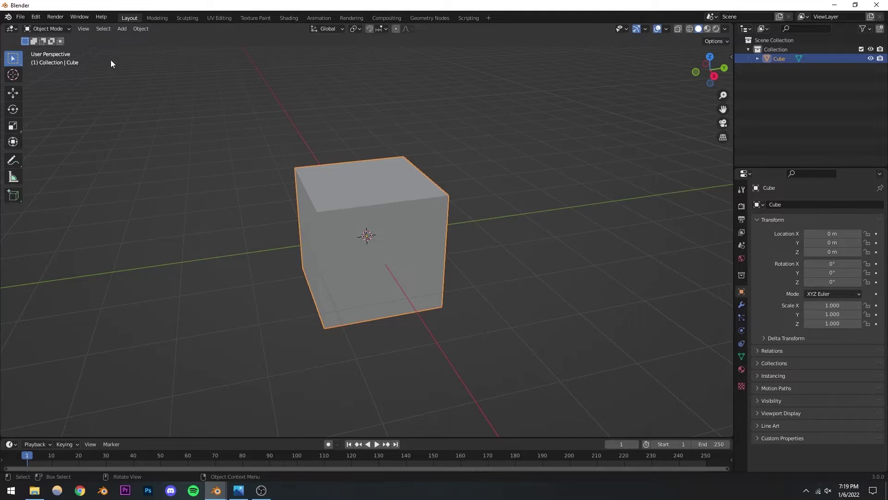
click(47, 29)
click(48, 48)
click(52, 29)
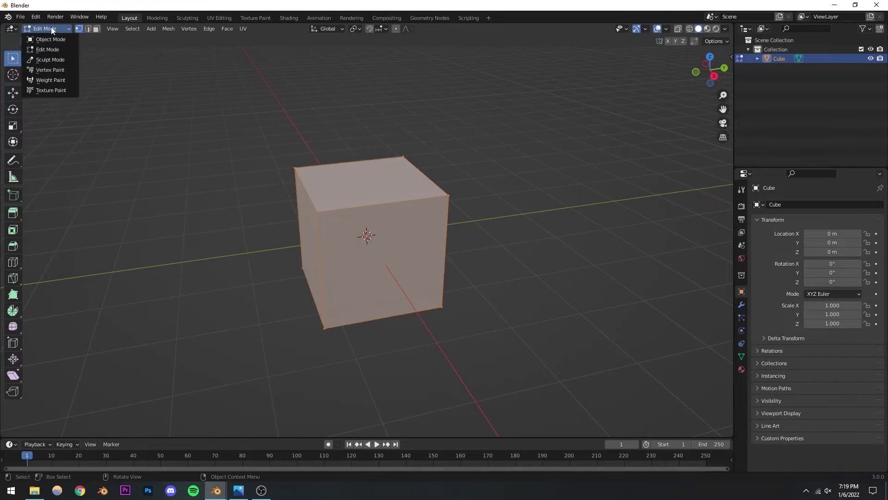
click(47, 39)
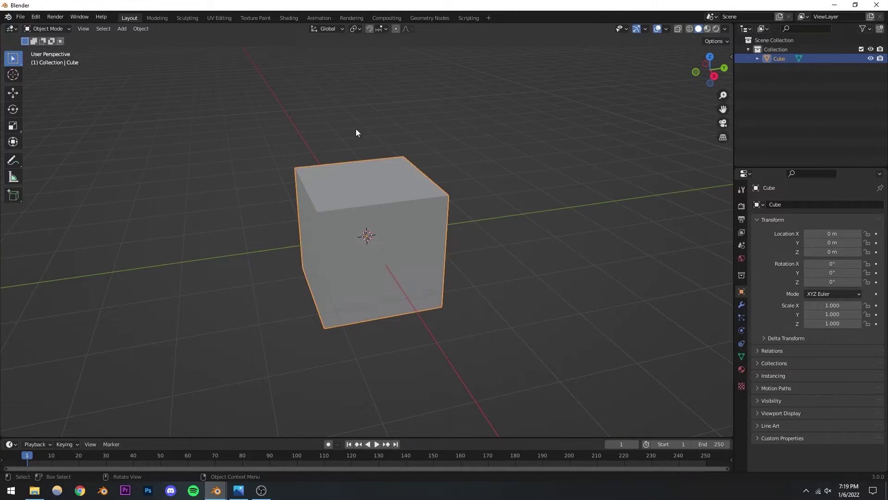
key(Tab)
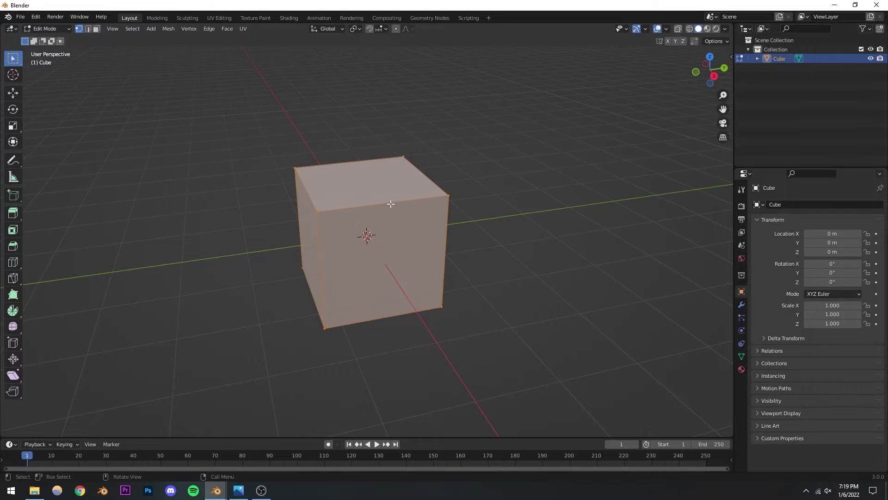
- Try to widen the cube's top by selecting its upper vertices in front view without X-ray and scaling them up
middle_drag(364, 212, 331, 272)
scroll(341, 208, down, 2)
drag(218, 218, 544, 277)
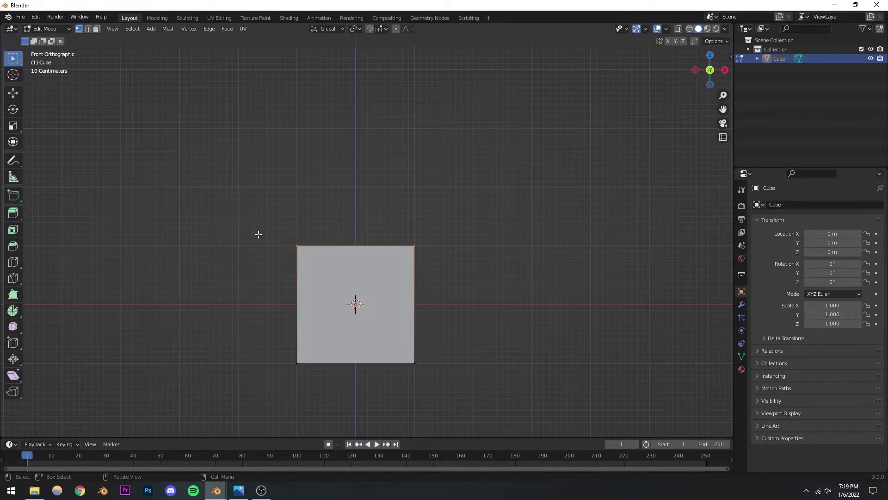
drag(304, 238, 458, 270)
key(s)
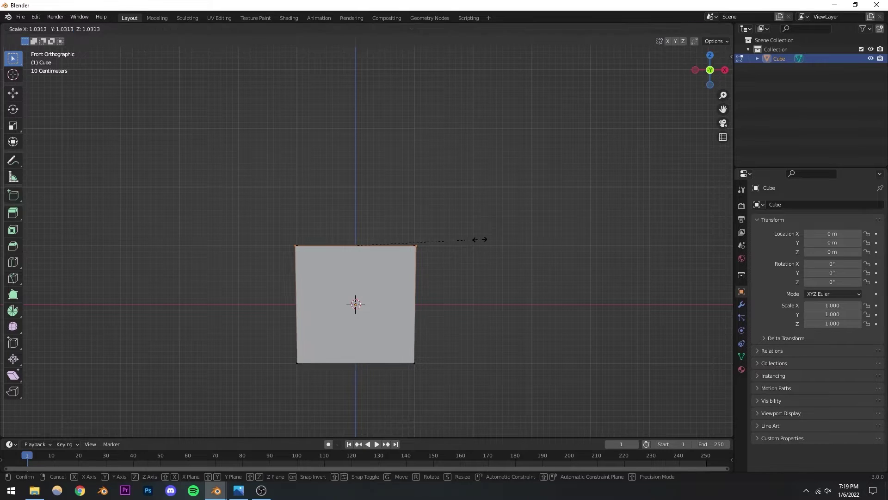
click(521, 234)
click(472, 206)
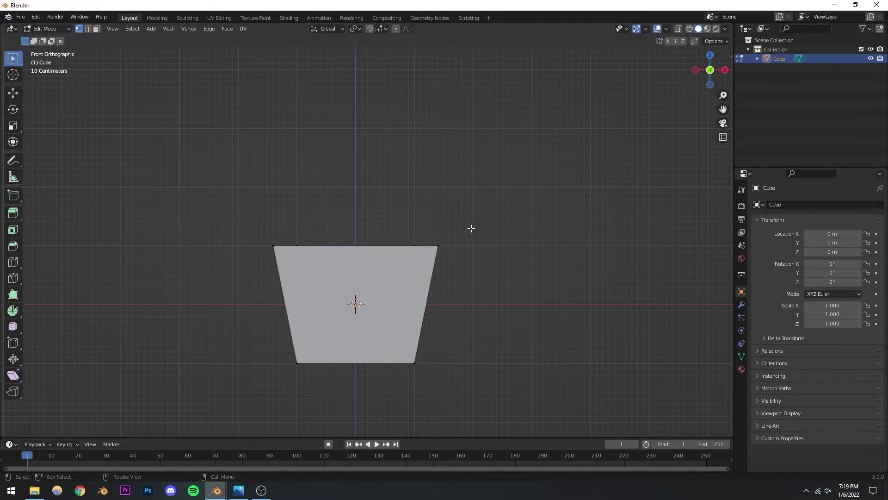
- Inspect the distorted cube from above and undo the scaling of its front top vertices
middle_drag(352, 267, 330, 341)
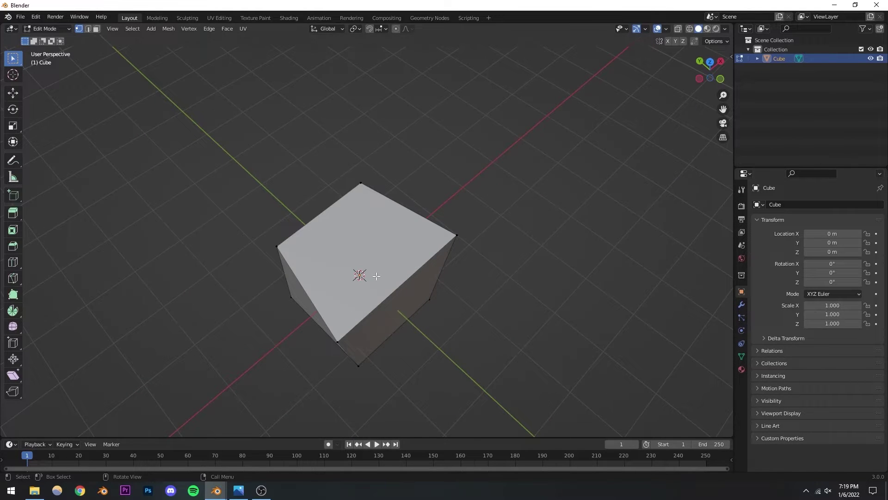
middle_drag(377, 280, 388, 265)
key(ctrl+z)
key(ctrl+z)
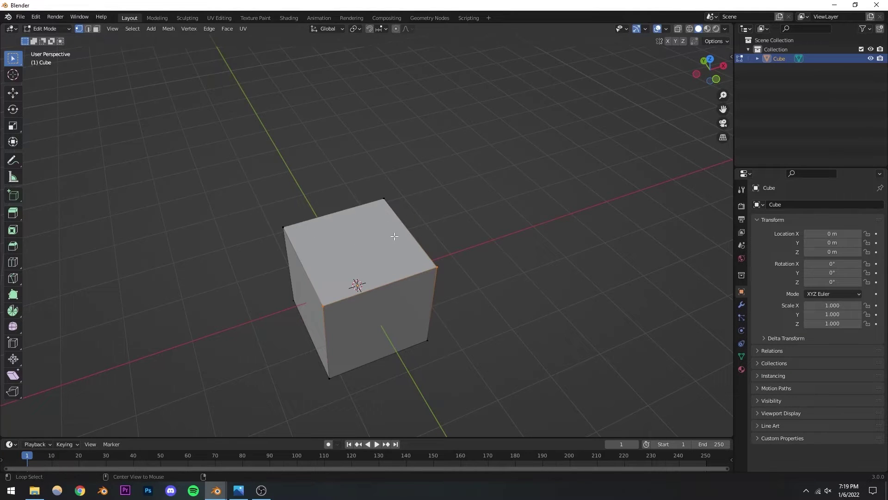
- Turn on X-ray in front orthographic view and select all four top vertices of the cube
alt+middle_drag(313, 207, 323, 271)
scroll(364, 235, up, 4)
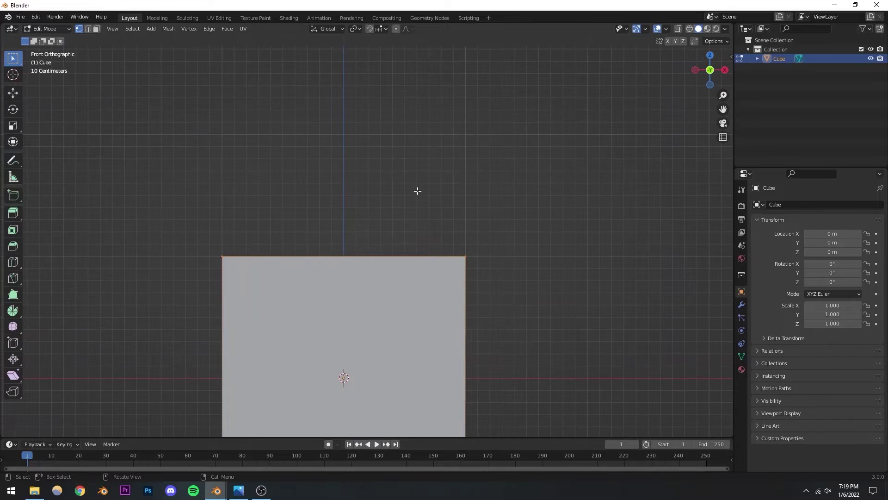
click(517, 131)
click(678, 29)
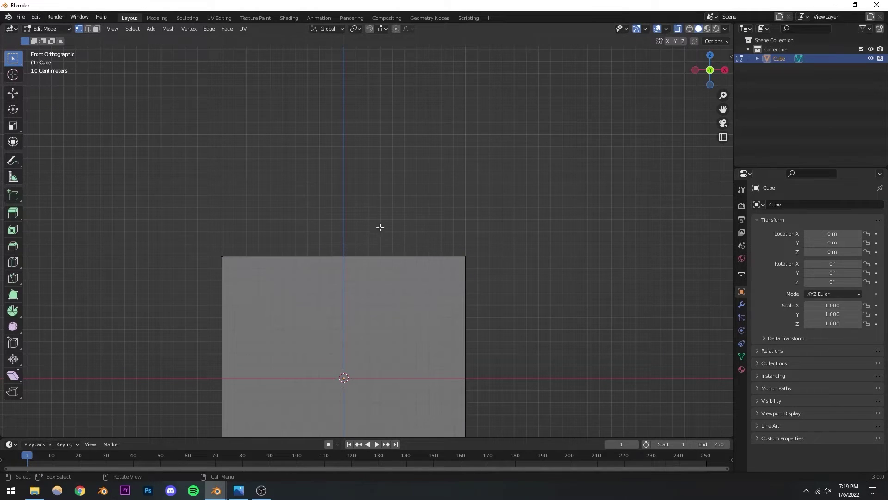
drag(175, 232, 561, 268)
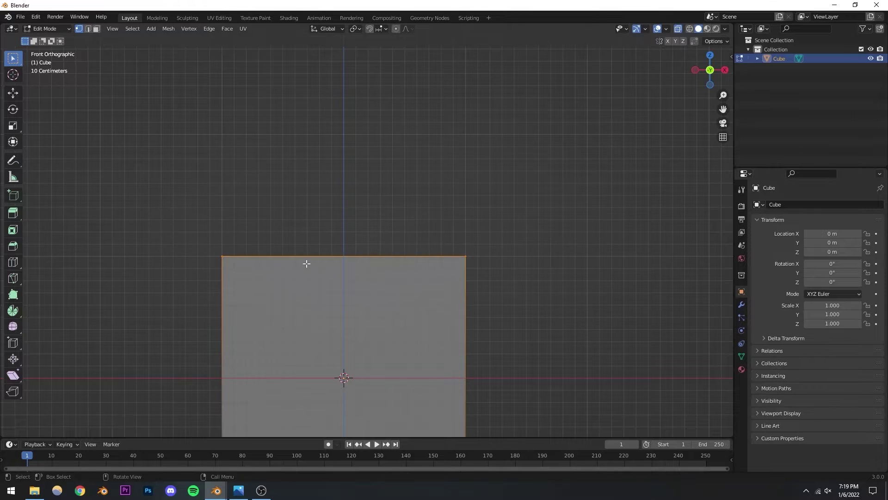
middle_drag(311, 256, 333, 285)
alt+middle_drag(428, 270, 367, 293)
scroll(307, 284, down, 4)
scroll(367, 287, up, 3)
- Scale up the selected top face to about a third wider than the base so the cube's sides taper downwards
key(s)
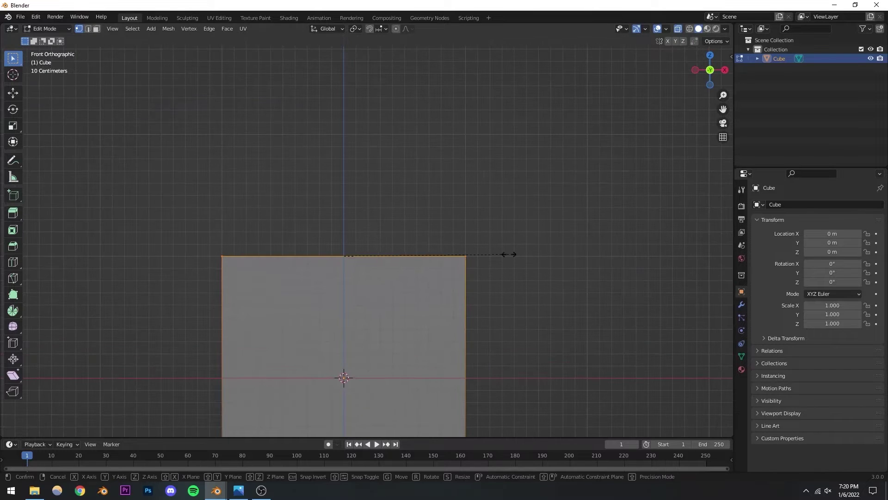
click(553, 250)
scroll(423, 284, down, 3)
scroll(392, 278, up, 1)
key(s)
click(469, 251)
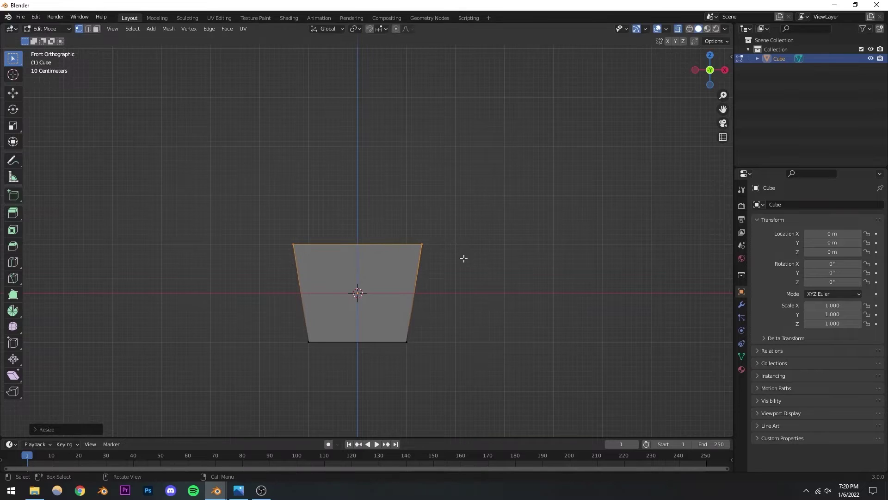
- Select the four bottom vertices, raise them very slightly along the Z axis and clear the selection
drag(213, 307, 493, 373)
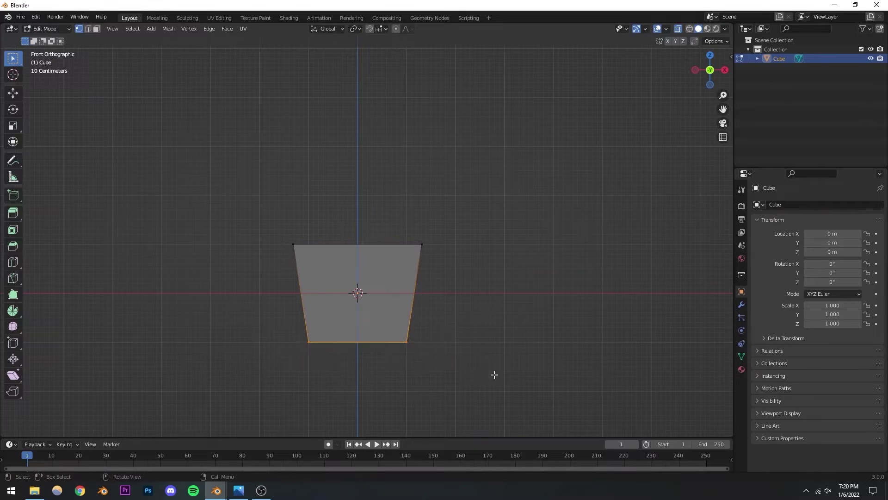
click(16, 95)
drag(357, 304, 357, 298)
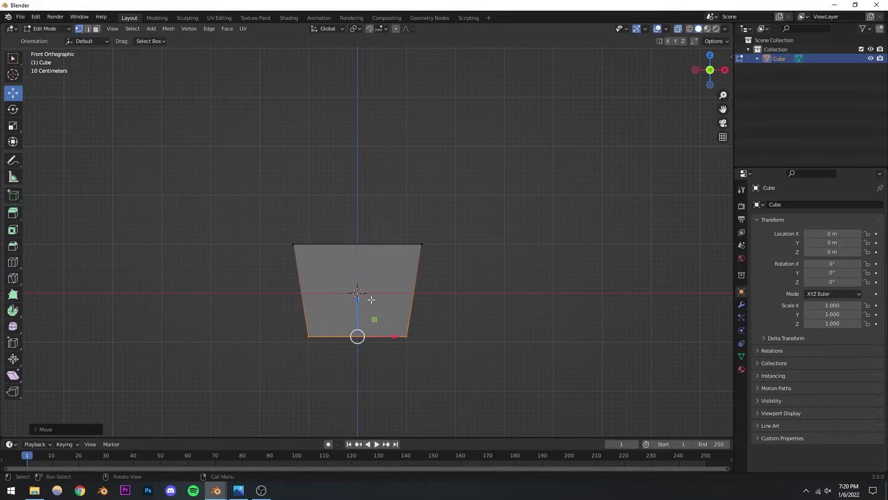
key(ctrl+z)
key(g)
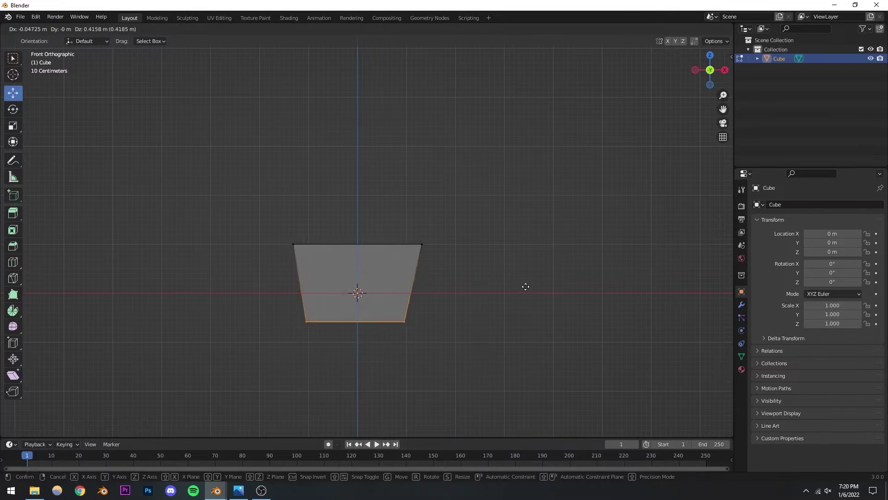
key(z)
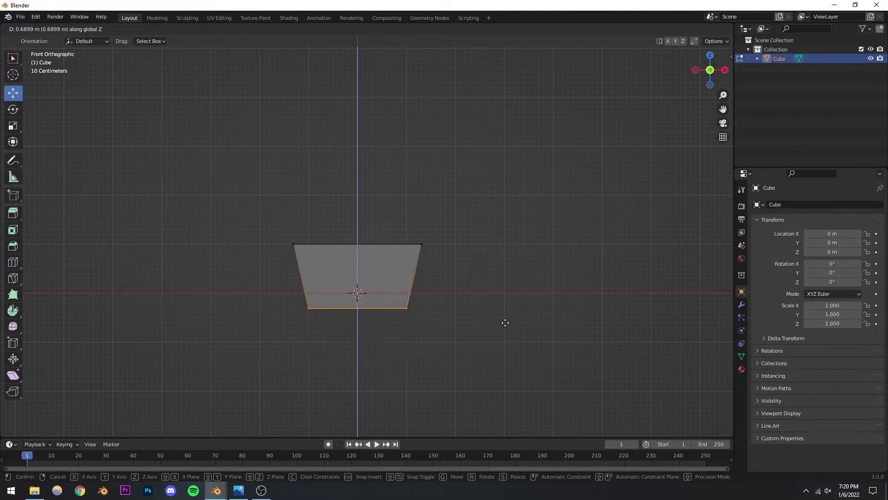
click(503, 295)
click(459, 268)
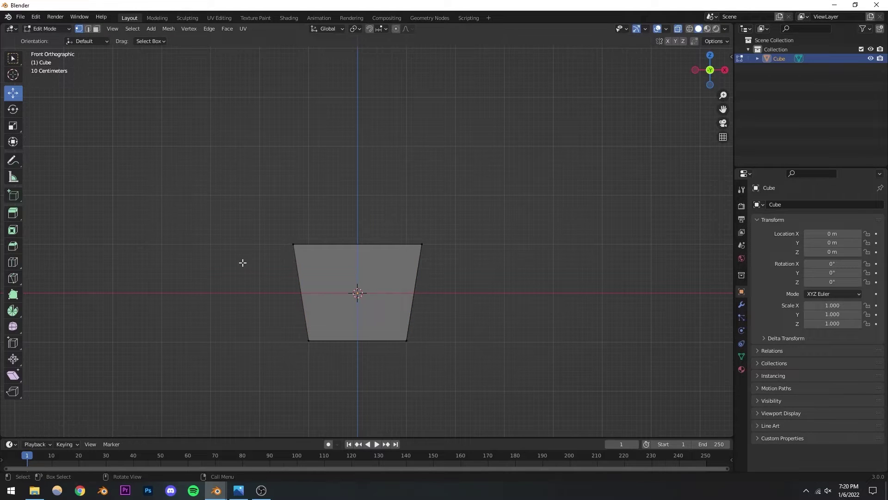
- Save the project as perfume class .blend
key(ctrl+s)
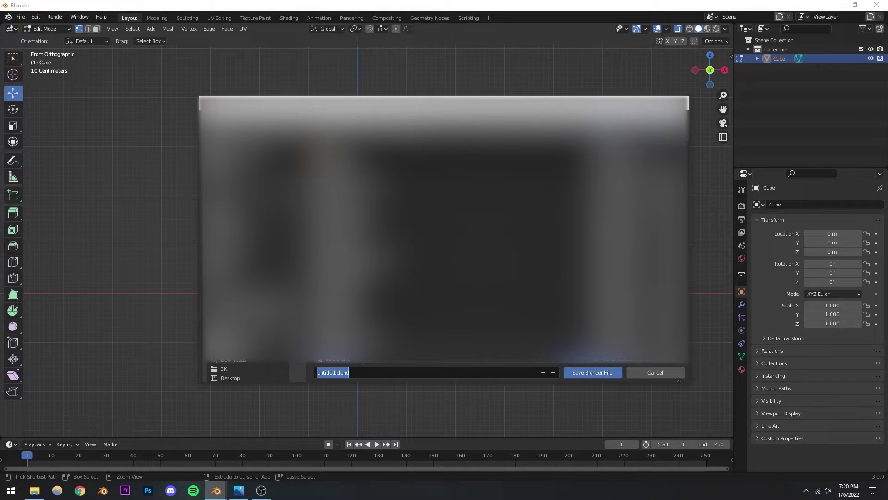
key(BackSpace)
text(perfume)
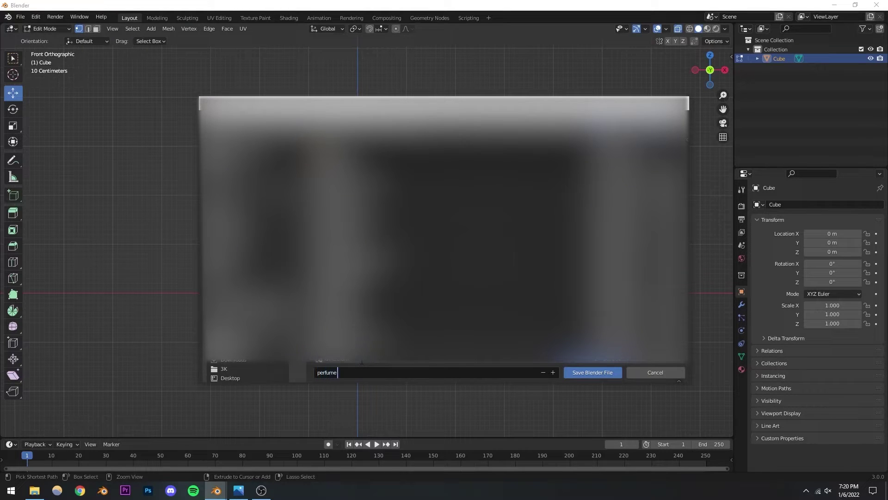
text( 01)
key(Return)
click(602, 369)
- Switch the cube to Object Mode, deselect it and save the file again
click(46, 28)
click(47, 29)
click(45, 39)
click(321, 186)
middle_drag(321, 186, 428, 234)
key(ctrl+s)
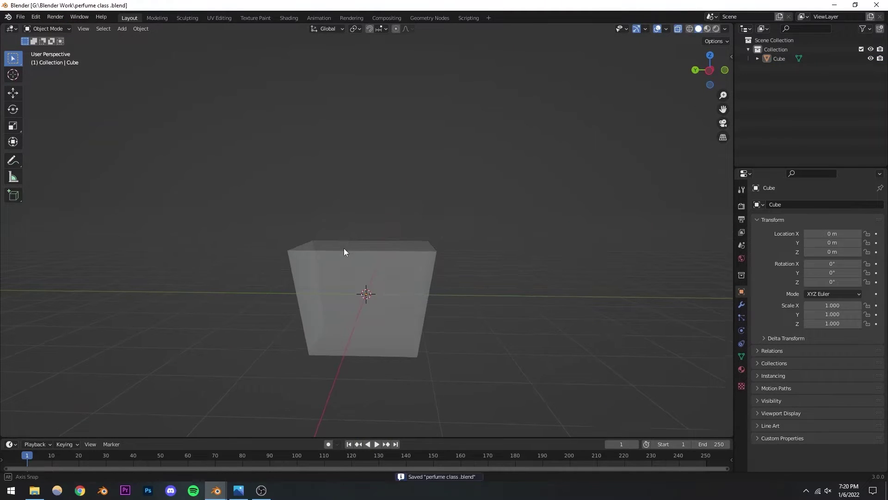
- Open the cube in Edit Mode and view it in left orthographic view
middle_drag(343, 248, 308, 246)
click(367, 238)
key(Tab)
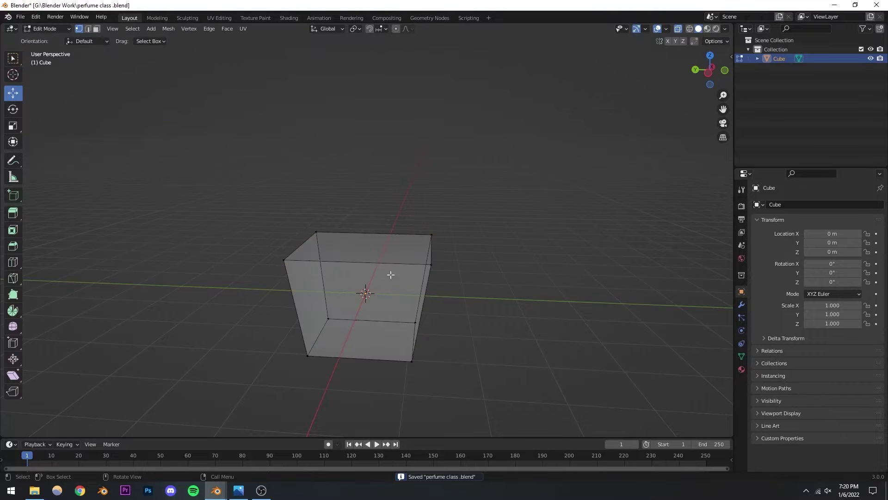
key(ctrl+KP_3)
scroll(209, 227, up, 4)
scroll(325, 237, down, 4)
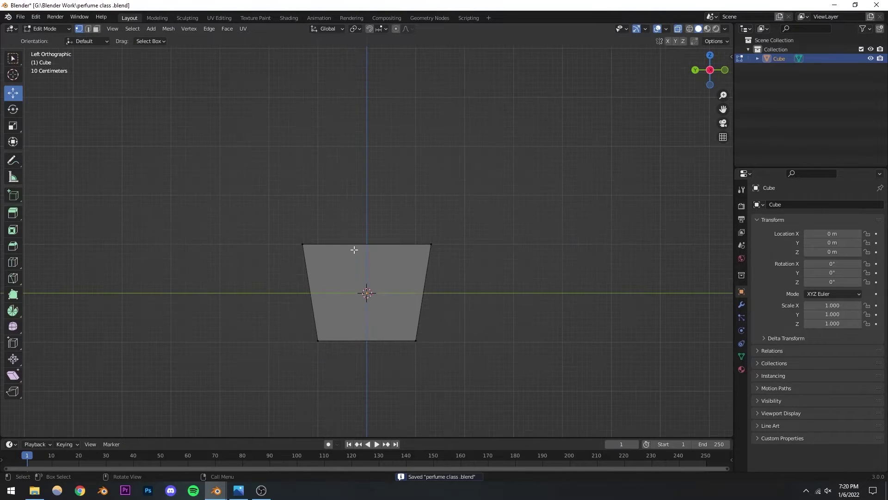
- Try to narrow the cube by moving only its positive Y side vertices inward along the Y axis
drag(240, 202, 352, 372)
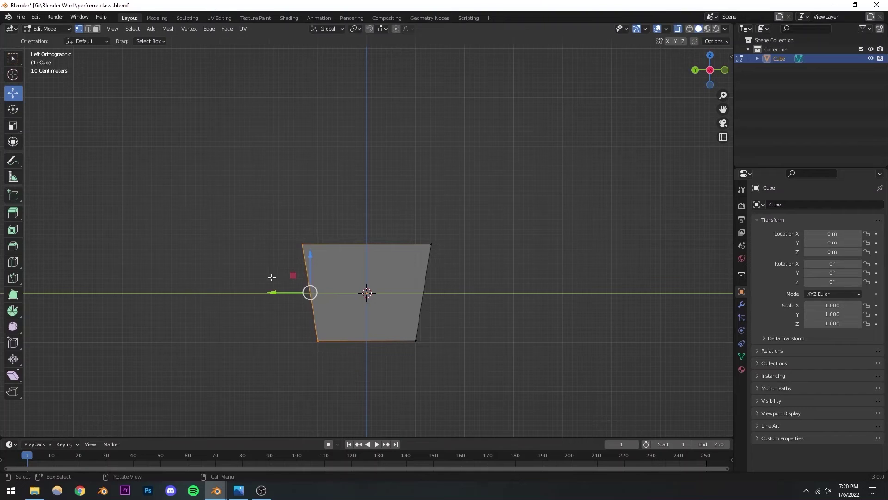
drag(272, 293, 293, 295)
mouse_move(422, 276)
middle_down()
mouse_move(412, 276)
mouse_move(434, 258)
mouse_move(421, 274)
middle_up()
key(ctrl+KP_3)
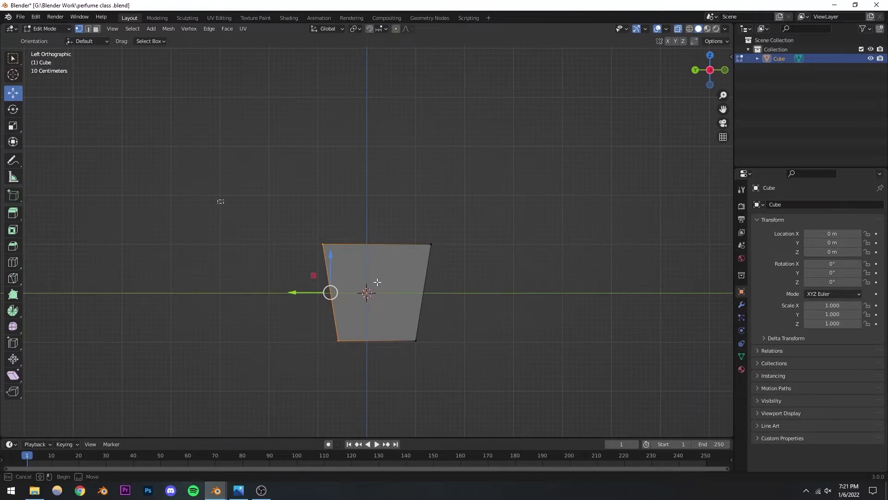
drag(217, 199, 523, 378)
key(ctrl+z)
key(ctrl+z)
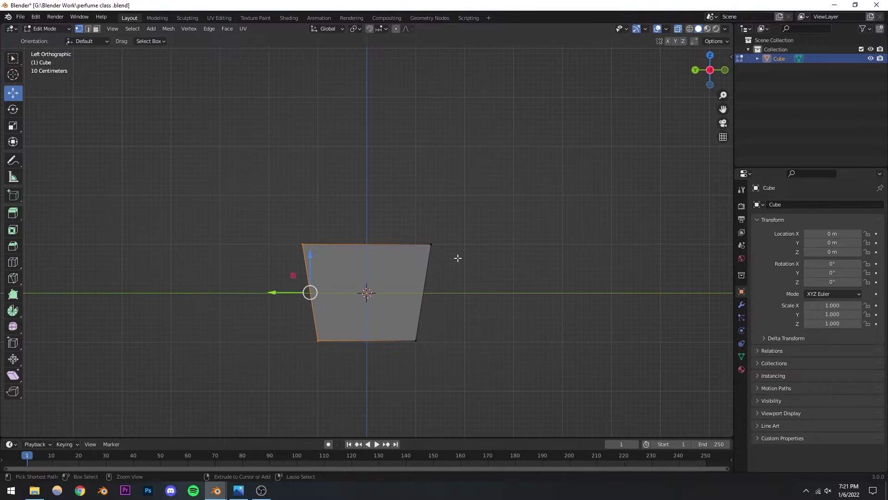
- Select all the cube's vertices and scale them along the Y axis to about 0.74
drag(231, 183, 520, 379)
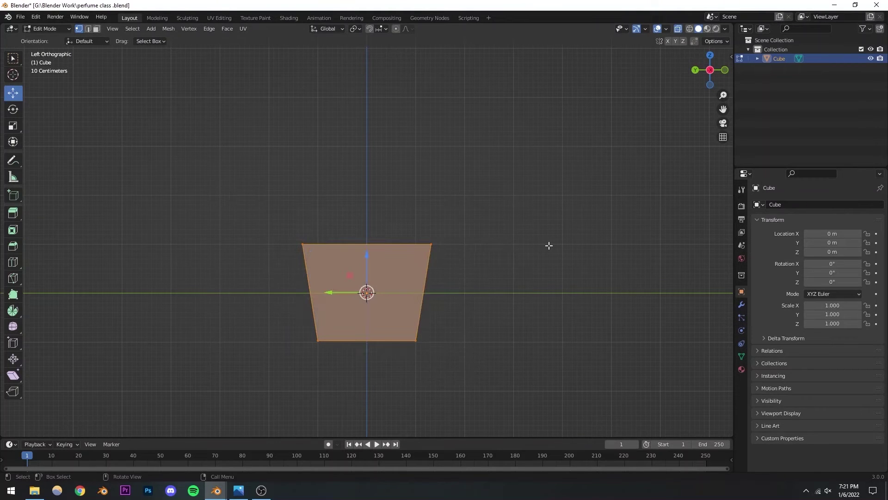
key(s)
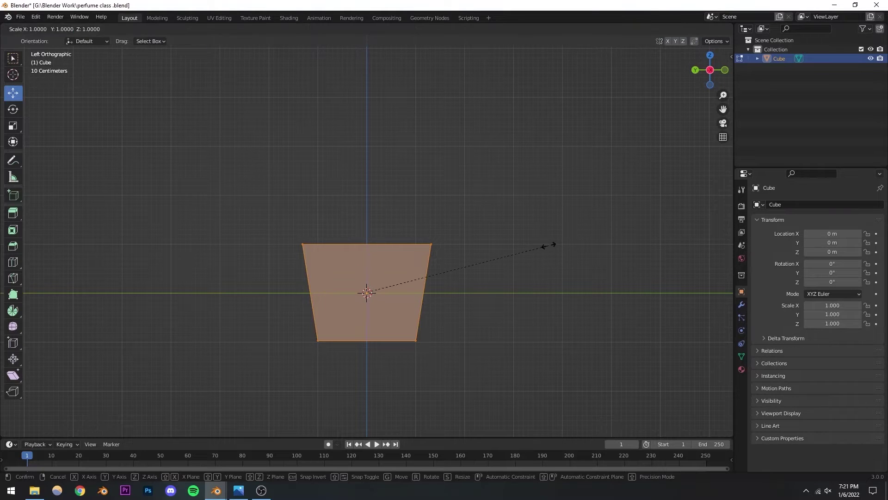
key(y)
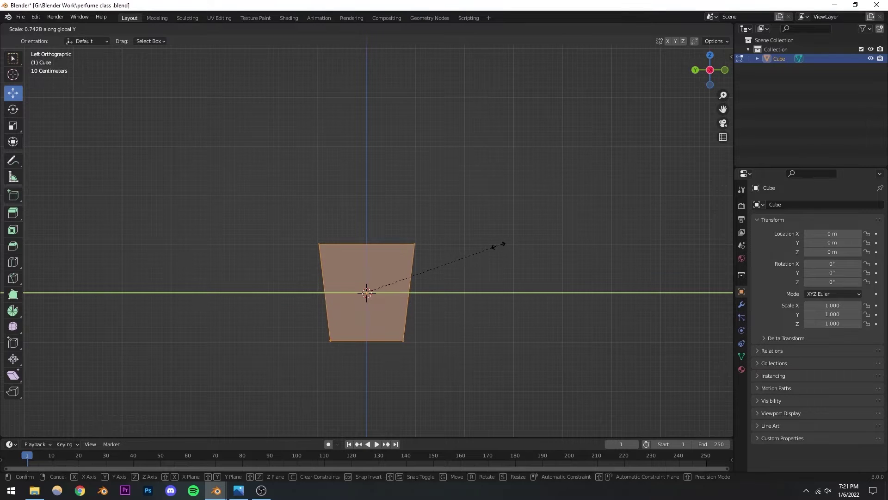
click(503, 245)
- Return to Object Mode, deselect the narrowed cube and save the file
key(Tab)
click(43, 29)
click(42, 38)
click(455, 168)
middle_drag(455, 168, 377, 276)
scroll(357, 266, up, 5)
key(ctrl+s)
- Turn off X-ray and leave the cube deselected
scroll(358, 264, down, 3)
click(343, 264)
click(678, 29)
click(416, 210)
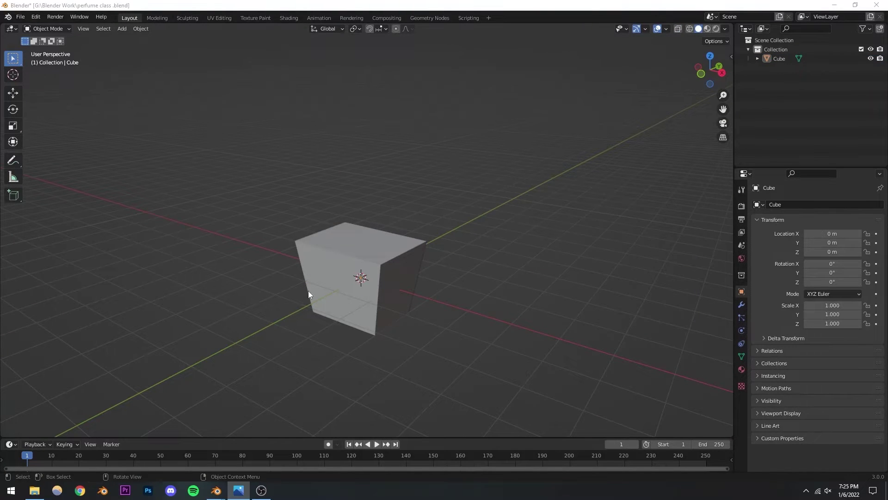
- Reopen the cube in Edit Mode and view it in left orthographic view
middle_drag(308, 290, 416, 283)
click(416, 283)
key(Tab)
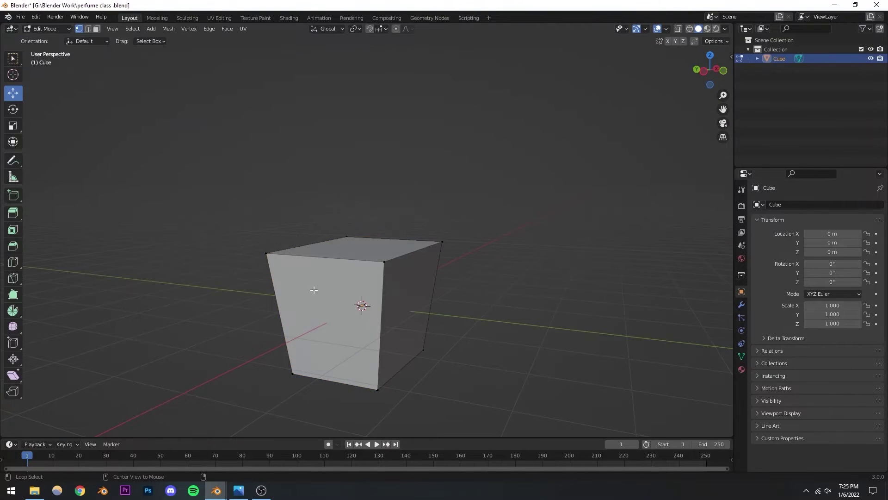
key(ctrl+KP_3)
drag(260, 193, 460, 414)
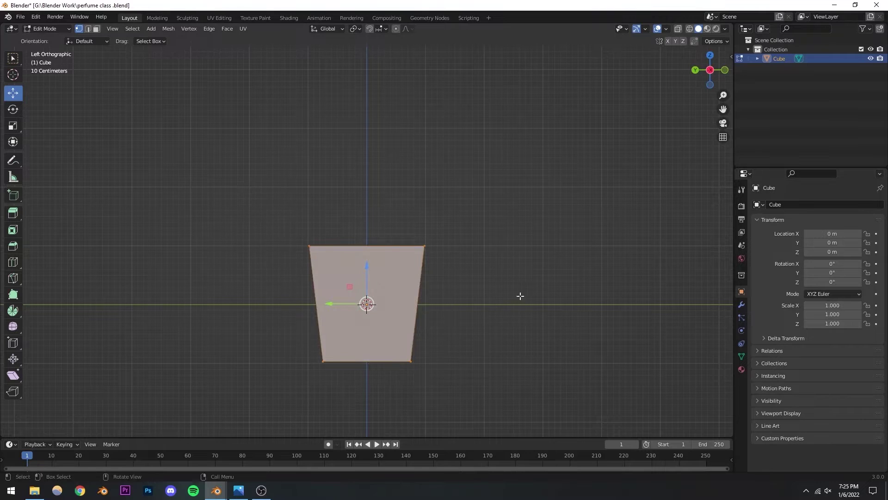
key(s)
key(y)
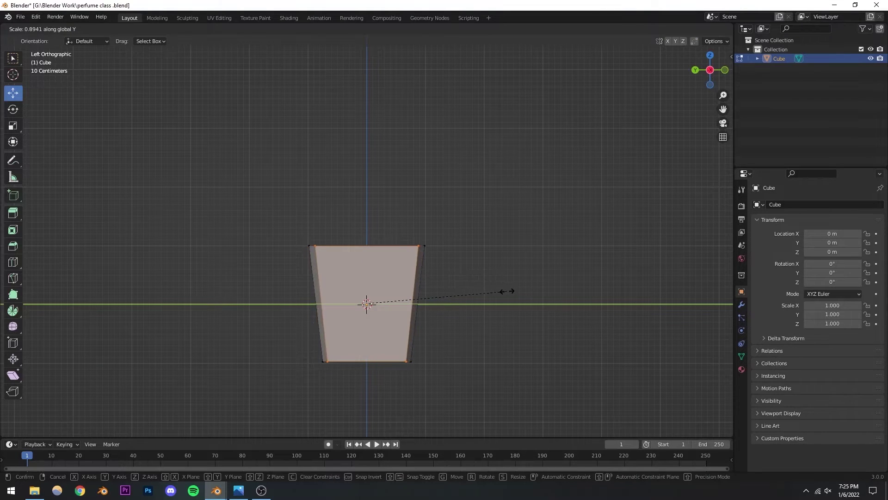
key(Escape)
- Turn on X-ray, select all the cube's vertices and scale them along the Y axis to about 0.9
click(679, 29)
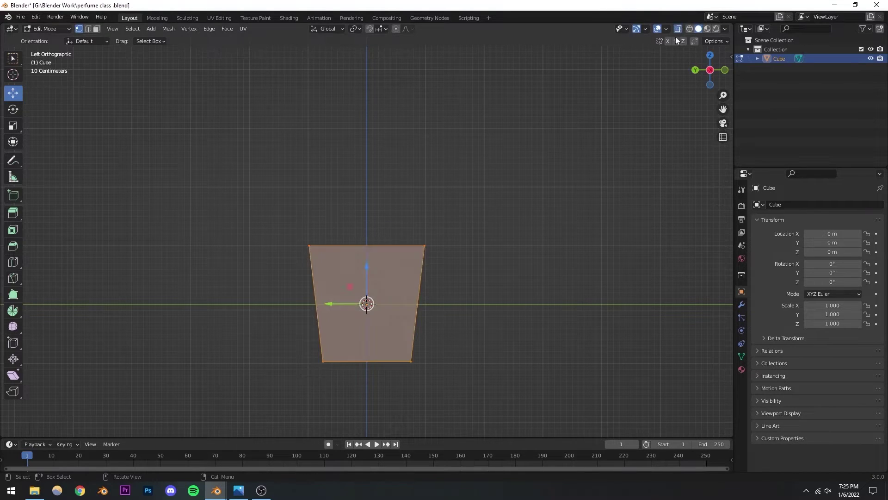
drag(240, 207, 529, 411)
key(s)
key(y)
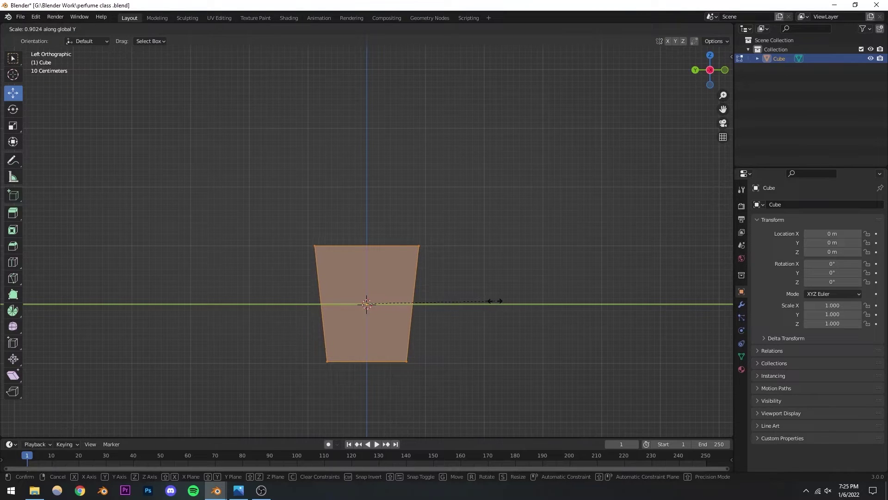
click(492, 301)
- Return to Object Mode, save the file and turn off X-ray
click(46, 28)
click(46, 37)
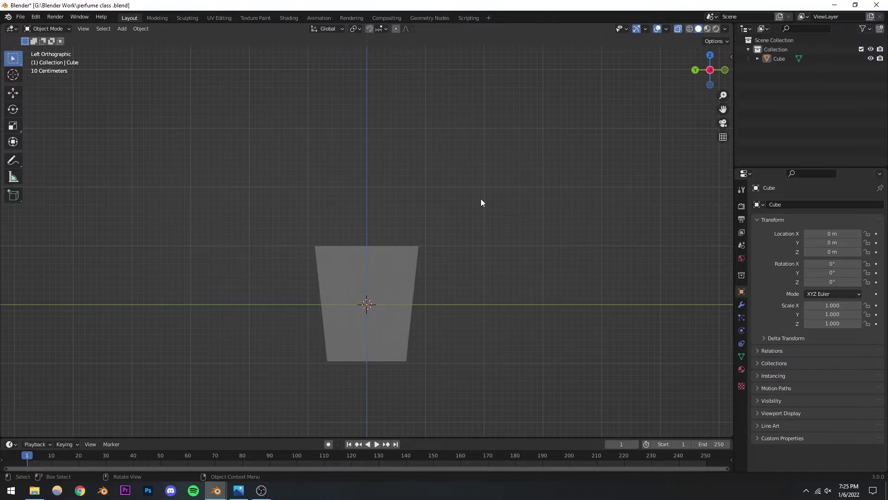
key(ctrl+s)
click(677, 29)
middle_drag(418, 320, 337, 313)
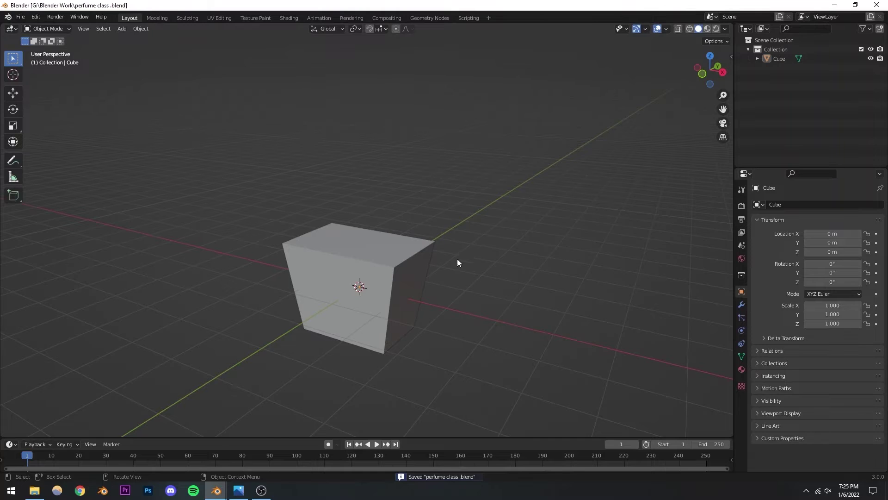
- Open the cube in Edit Mode, switch to edge selection and clear the current selection
click(353, 249)
middle_drag(394, 299, 357, 255)
scroll(384, 296, up, 2)
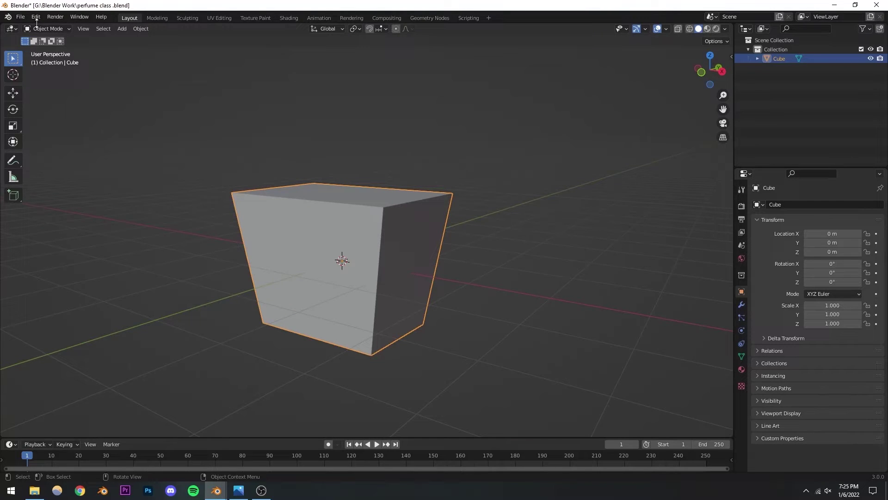
key(Tab)
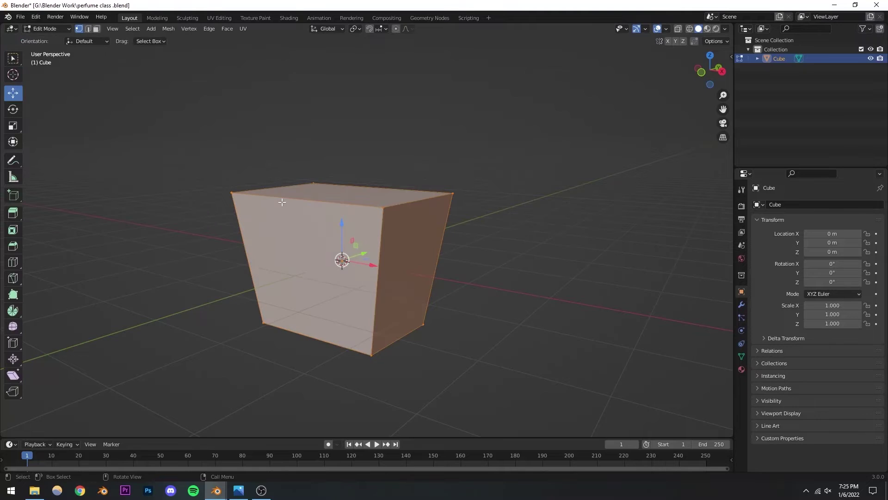
middle_drag(246, 205, 298, 235)
key(2)
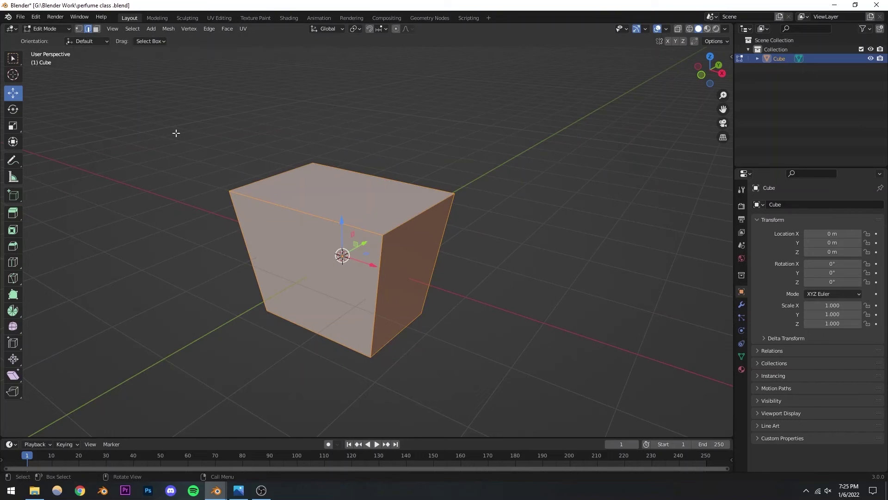
middle_drag(287, 214, 298, 256)
key(KP_1)
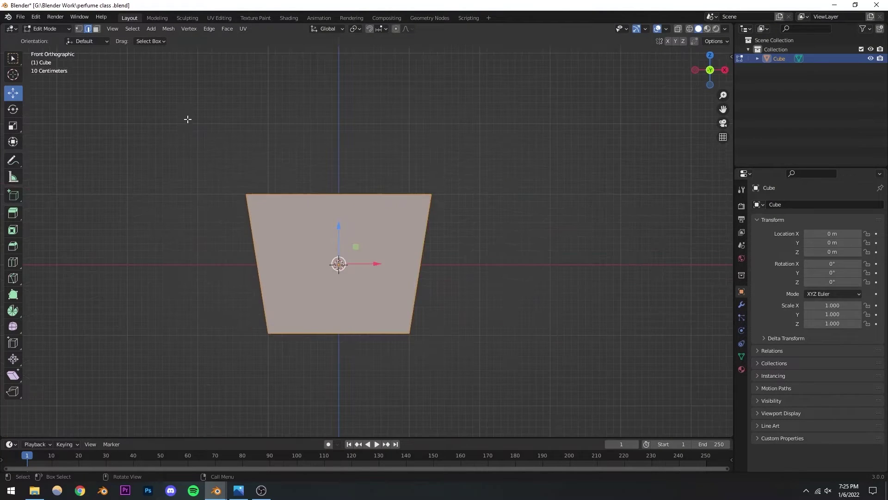
middle_drag(314, 210, 381, 246)
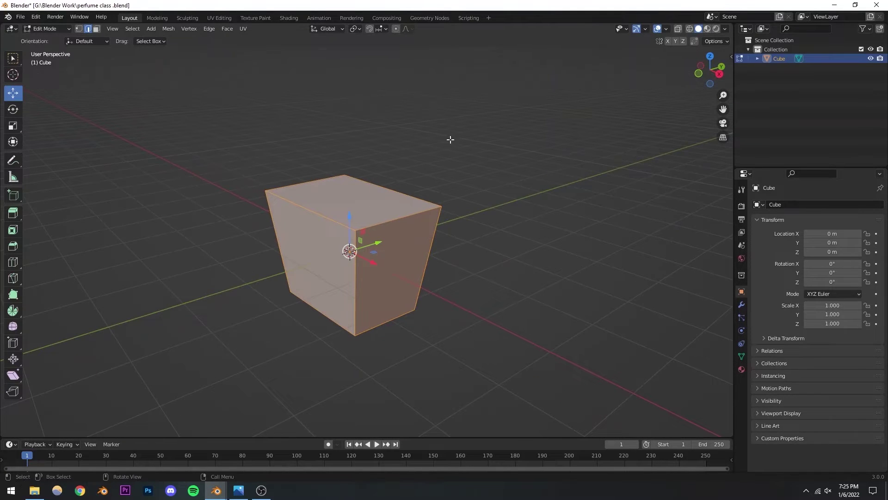
key(alt+a)
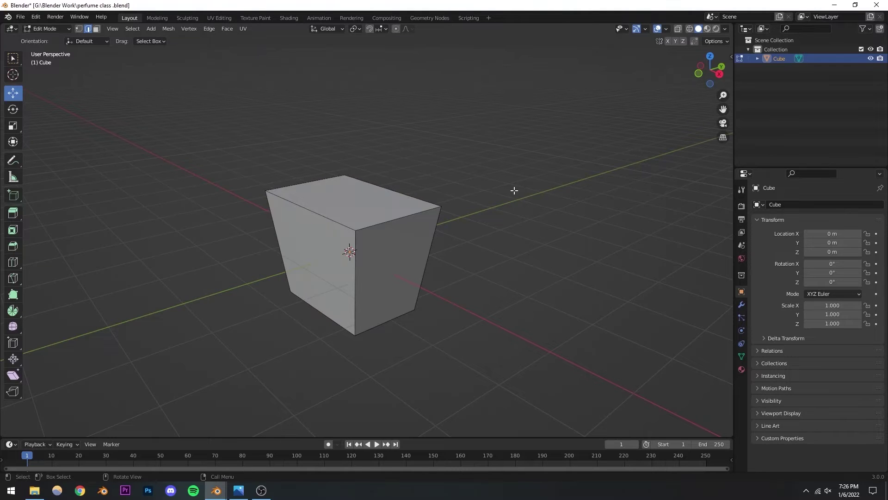
- Bevel all the cube's edges with 6 segments and a width of about 0.08 m
key(a)
mouse_move(338, 238)
middle_down()
mouse_move(495, 216)
mouse_move(424, 247)
mouse_move(337, 238)
middle_up()
key(ctrl+b)
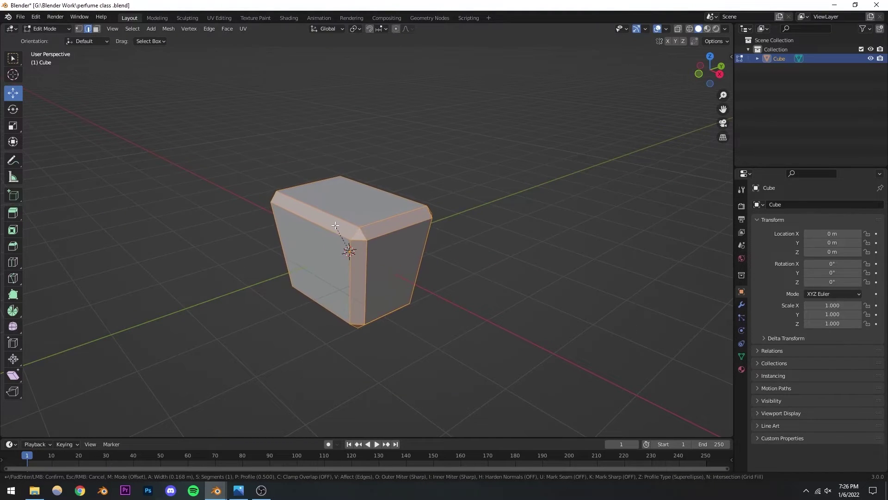
scroll(336, 226, up, 5)
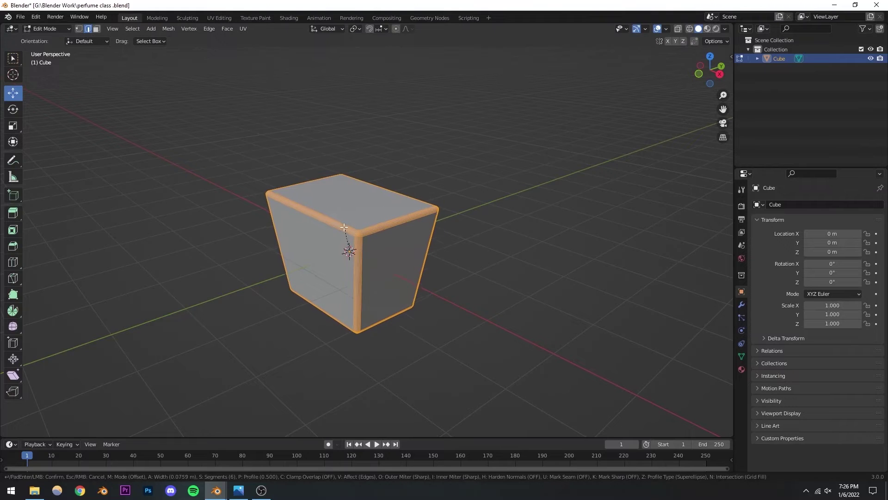
click(342, 226)
- Inspect the cube's rounded corner up close and undo the edge bevel
middle_drag(292, 242, 342, 252)
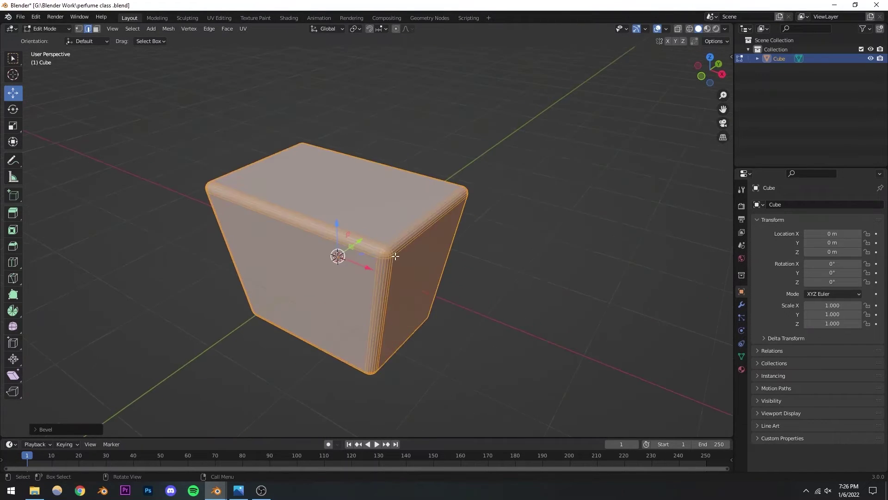
scroll(343, 252, up, 6)
scroll(380, 253, down, 6)
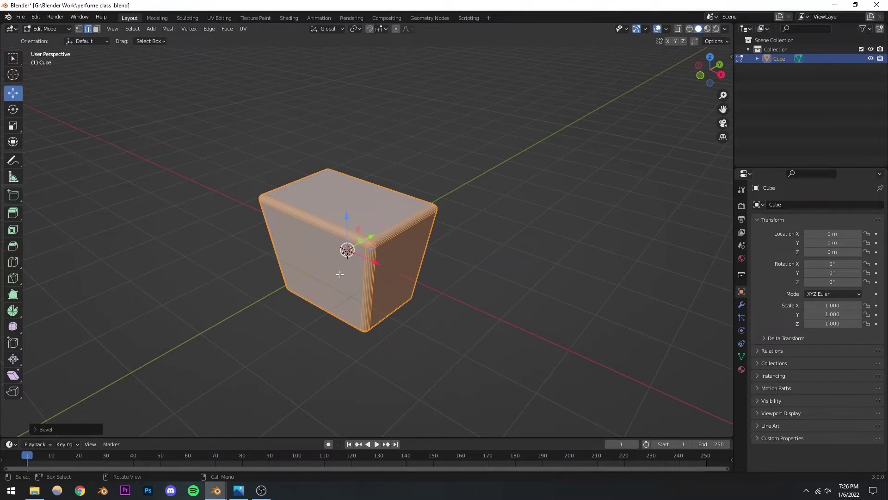
key(ctrl+z)
- Return to Object Mode and add a Bevel modifier to the selected cube
click(47, 28)
click(41, 40)
click(173, 113)
click(356, 223)
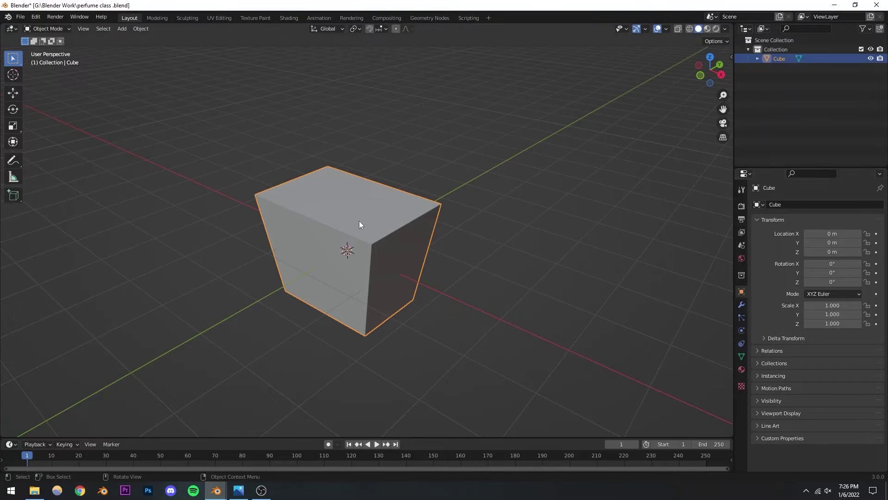
click(741, 305)
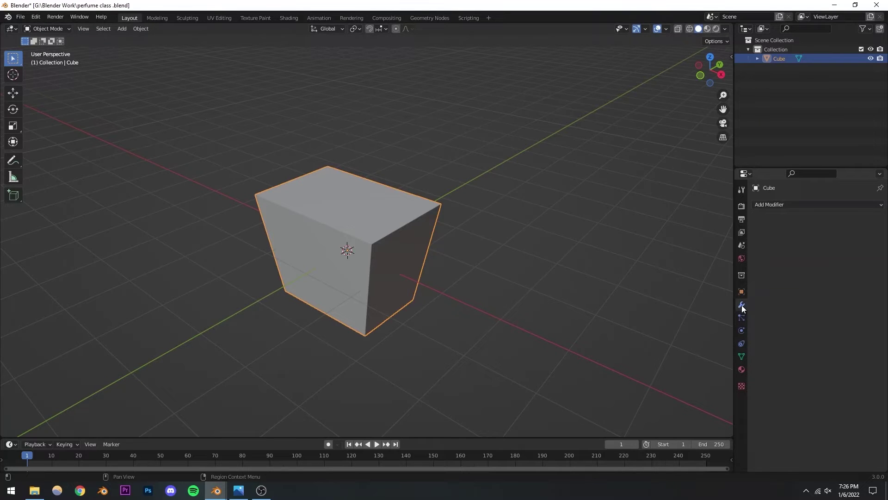
click(770, 205)
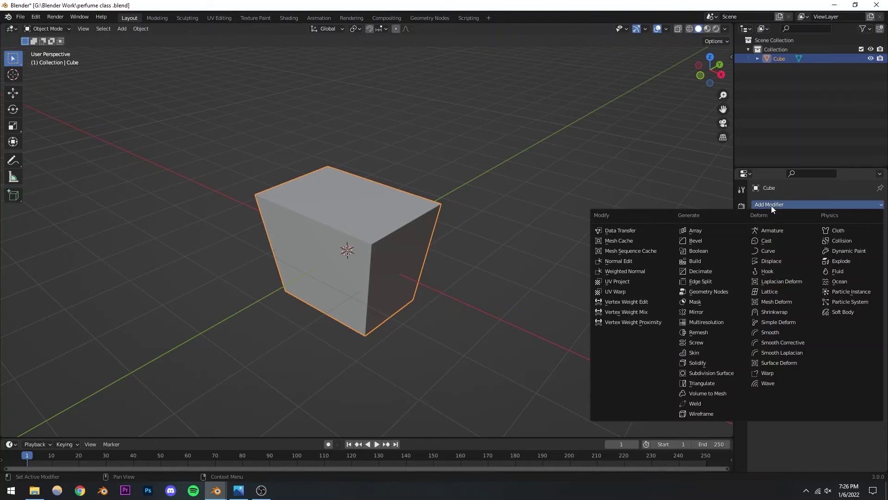
click(694, 241)
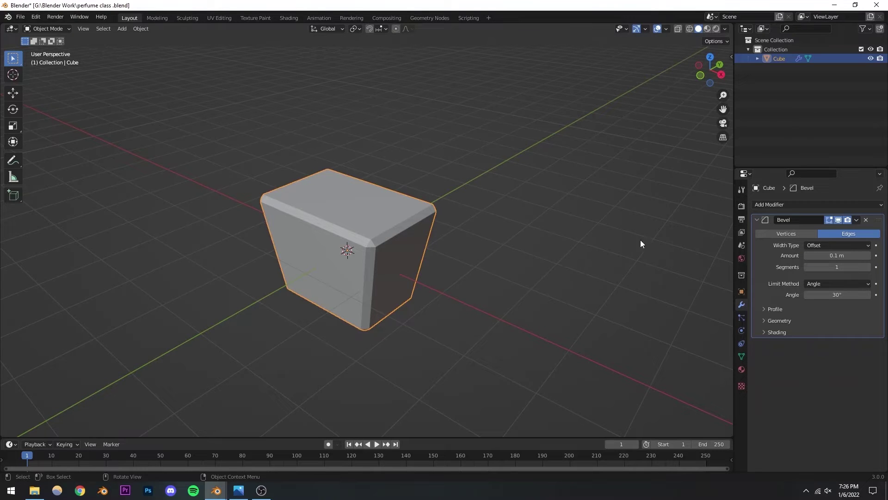
- Set the Bevel modifier's segments to 10 and deselect the cube
click(868, 268)
click(868, 267)
click(869, 268)
click(850, 268)
text(10)
key(Return)
click(521, 210)
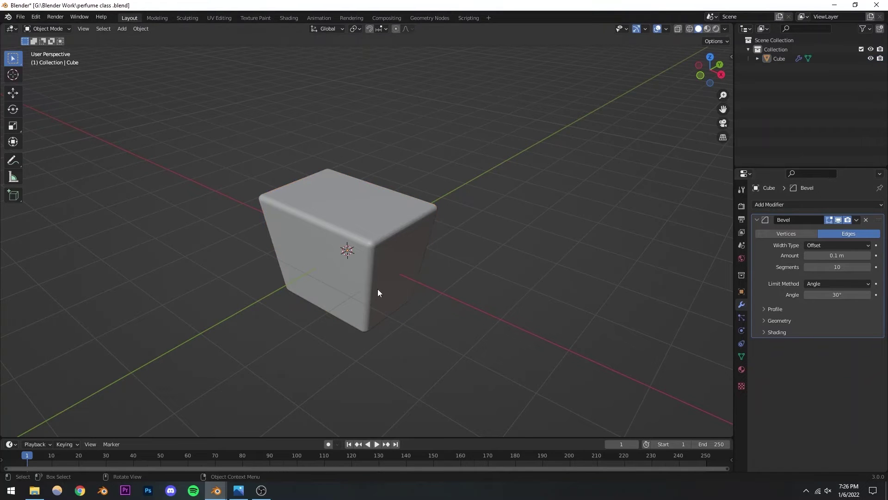
middle_drag(375, 292, 334, 246)
scroll(367, 268, up, 3)
scroll(306, 252, up, 2)
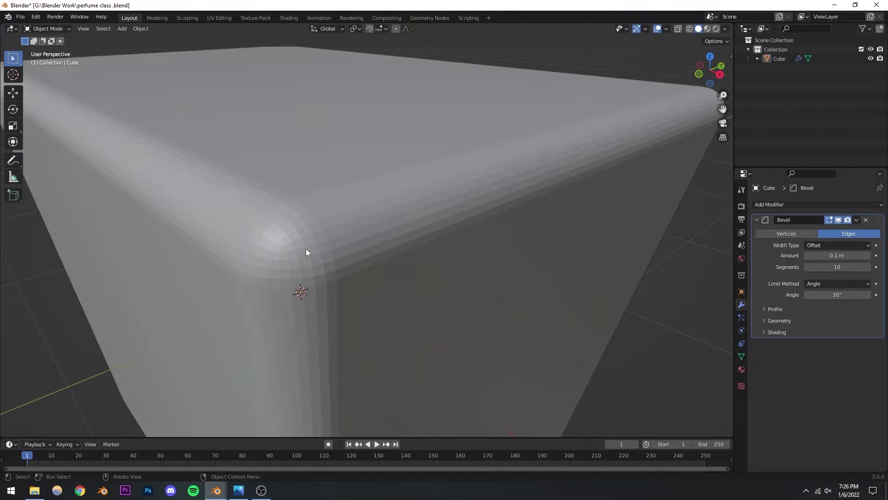
- Shade the bevelled cube smooth and deselect it
click(318, 226)
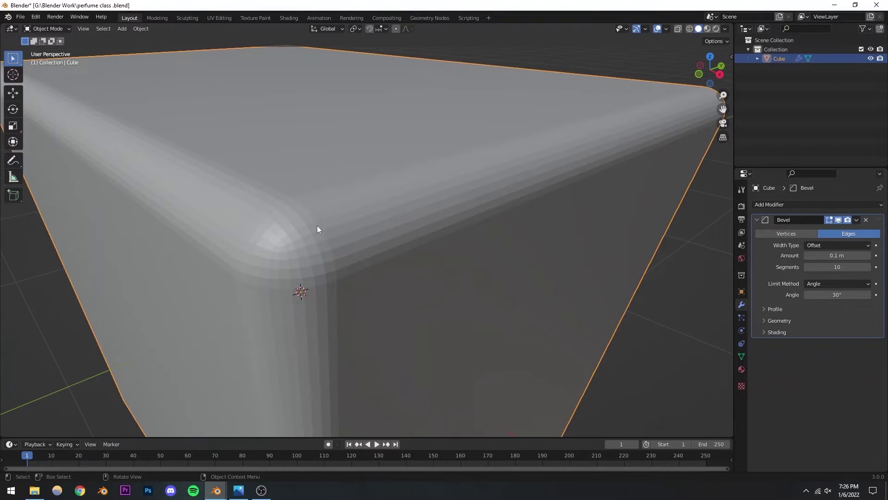
right_click(281, 219)
click(271, 218)
scroll(229, 240, down, 8)
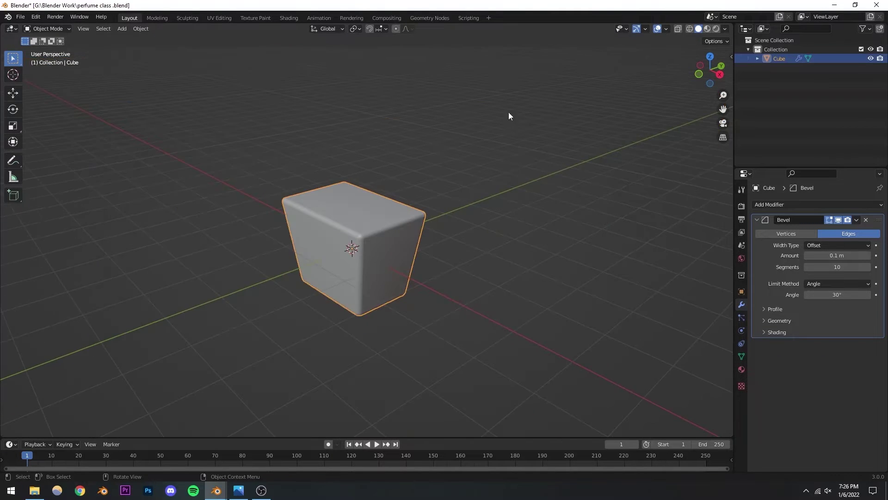
click(456, 149)
middle_drag(395, 276, 439, 259)
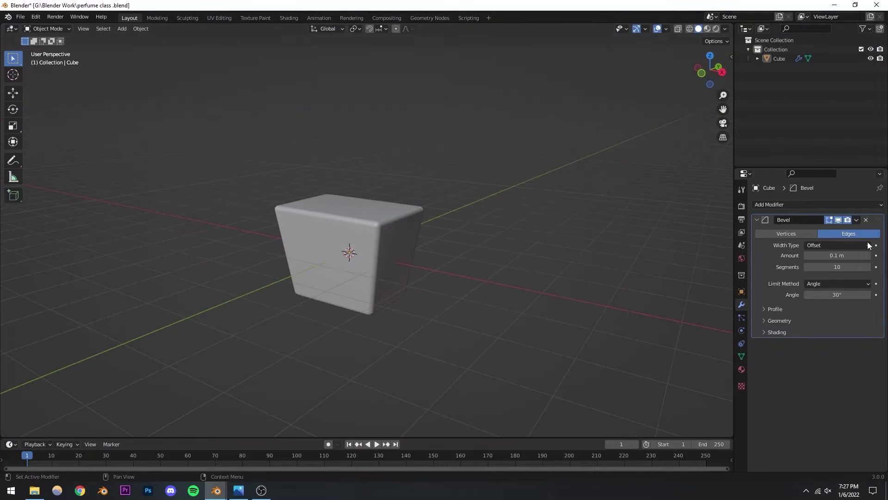
click(831, 256)
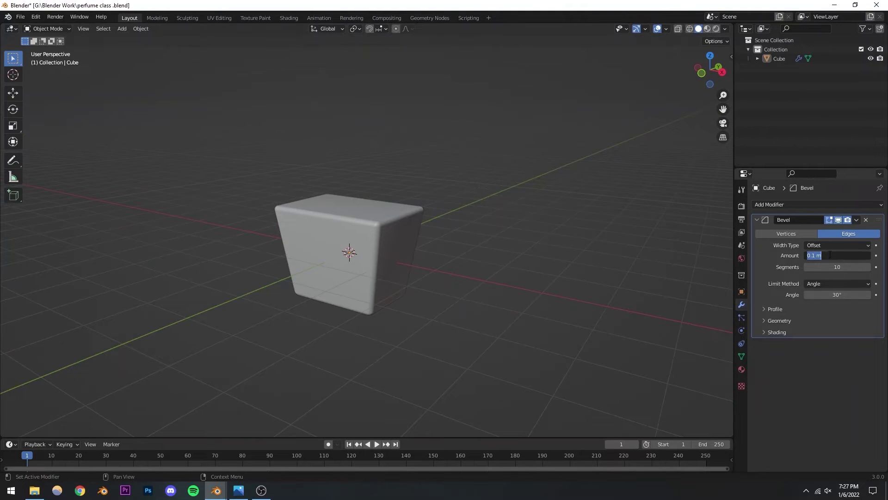
key(Escape)
middle_drag(479, 219, 417, 271)
scroll(383, 254, up, 3)
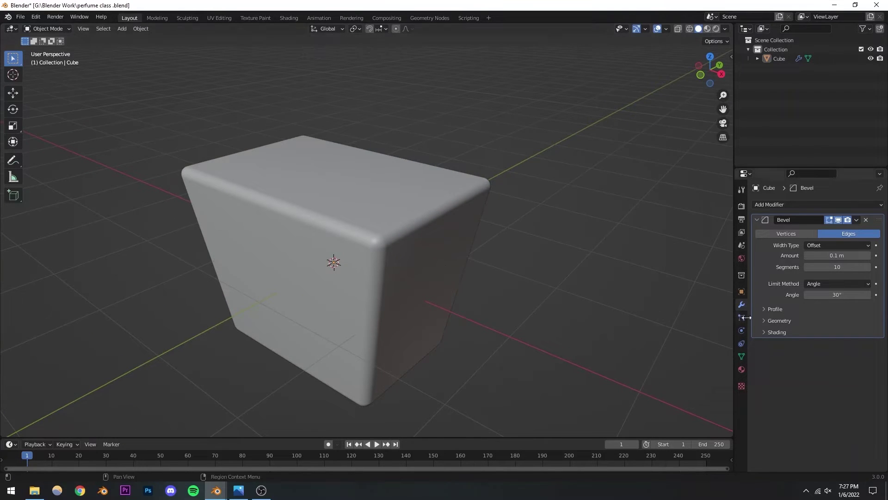
- Enable Auto Smooth at 30° in the cube's normals settings and save the file
click(740, 356)
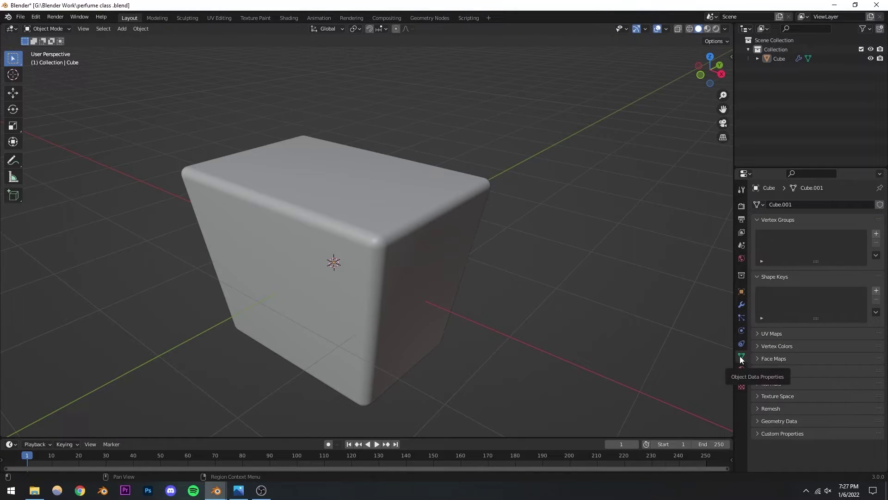
click(761, 384)
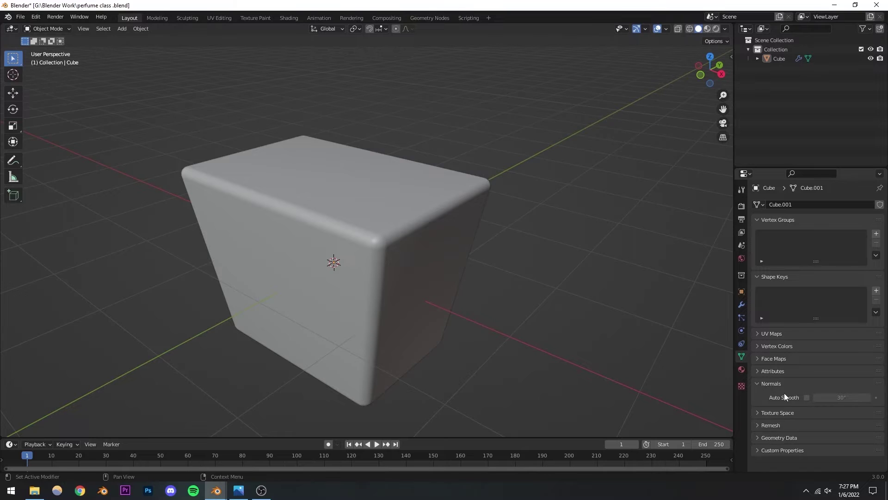
click(807, 398)
middle_drag(478, 343, 353, 282)
scroll(417, 292, up, 3)
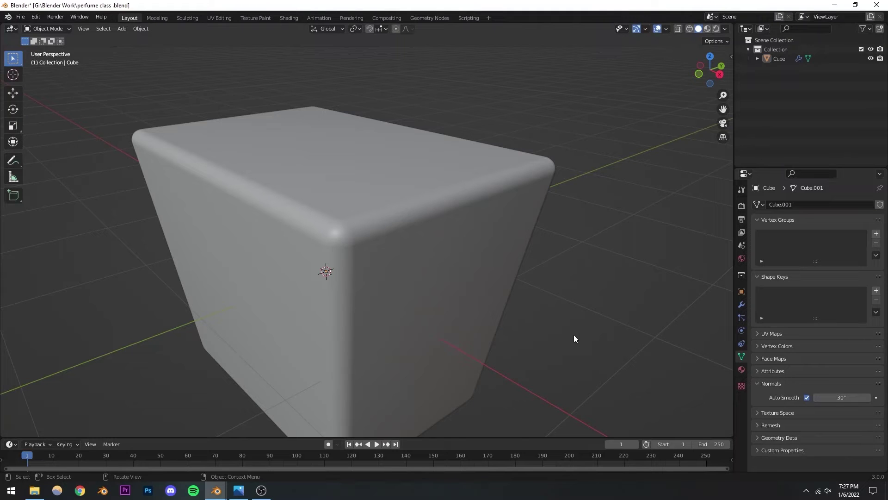
scroll(282, 231, down, 6)
scroll(324, 263, up, 5)
scroll(347, 268, down, 4)
middle_drag(351, 270, 327, 270)
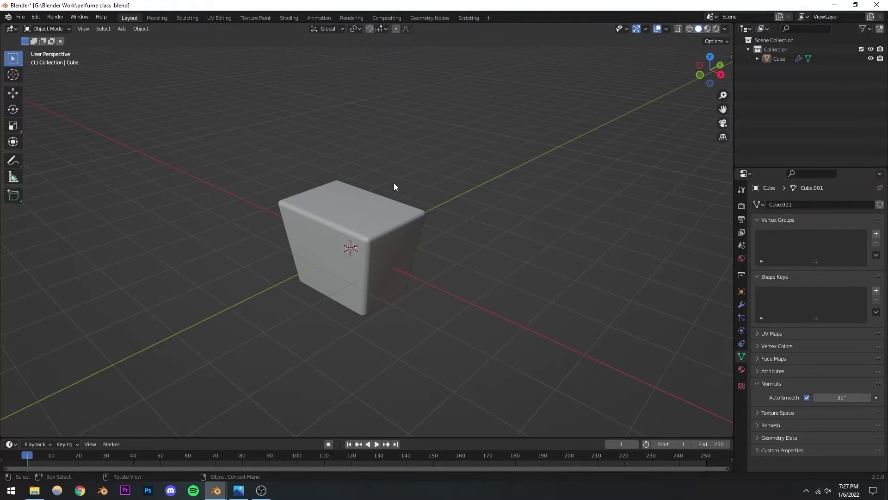
key(ctrl+s)
- Add a cylinder mesh to the scene at the cube's centre
middle_drag(355, 207, 339, 274)
scroll(354, 237, up, 3)
scroll(367, 235, down, 2)
scroll(339, 274, up, 2)
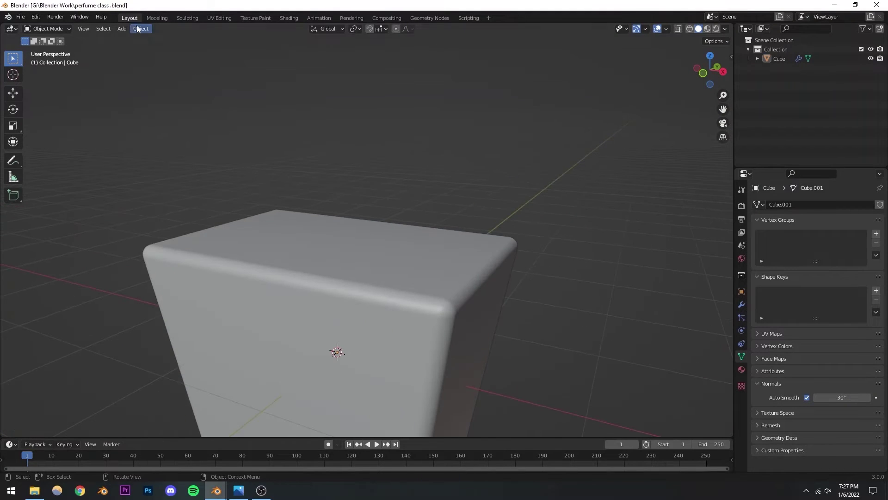
click(121, 29)
mouse_move(134, 40)
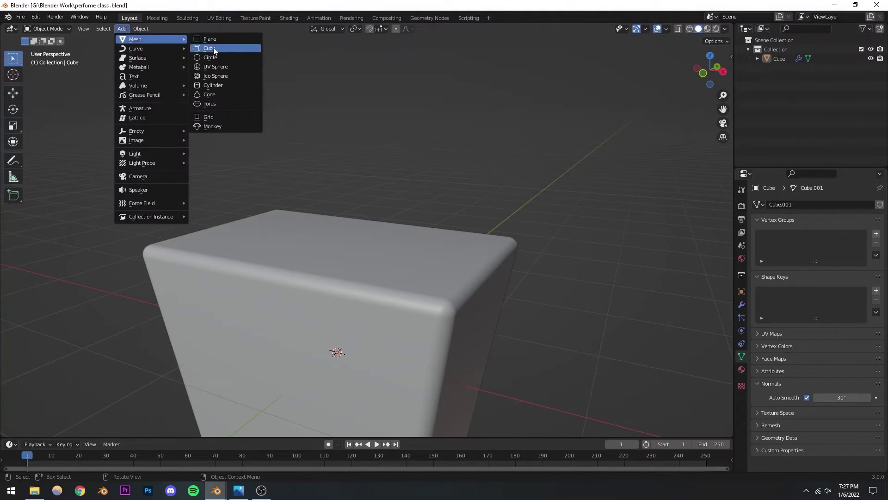
click(215, 88)
scroll(337, 194, down, 3)
middle_drag(347, 214, 310, 194)
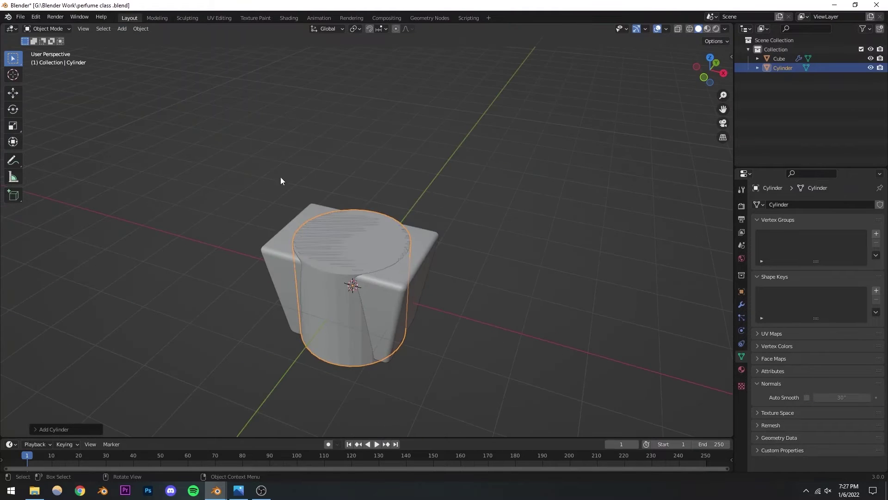
middle_drag(224, 265, 349, 246)
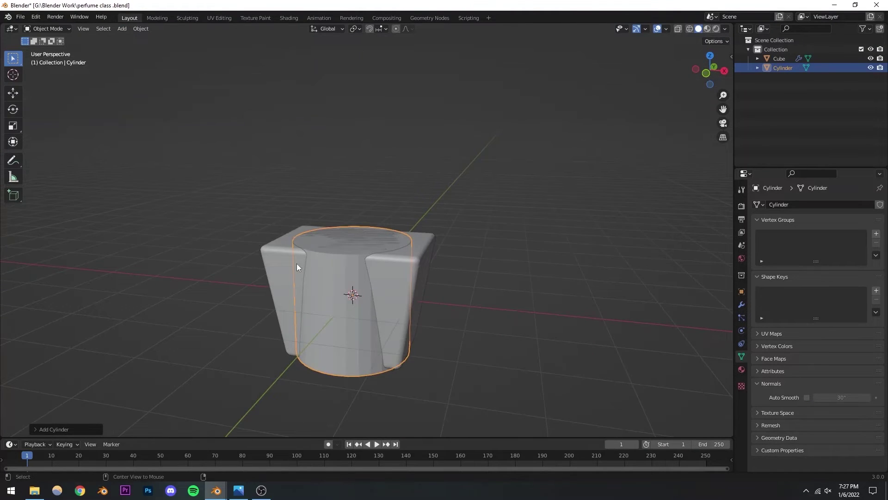
- Scale the cylinder uniformly to about 0.3 and raise it 1 m along Z so it protrudes from the bottle body's top face
key(KP_7)
key(s)
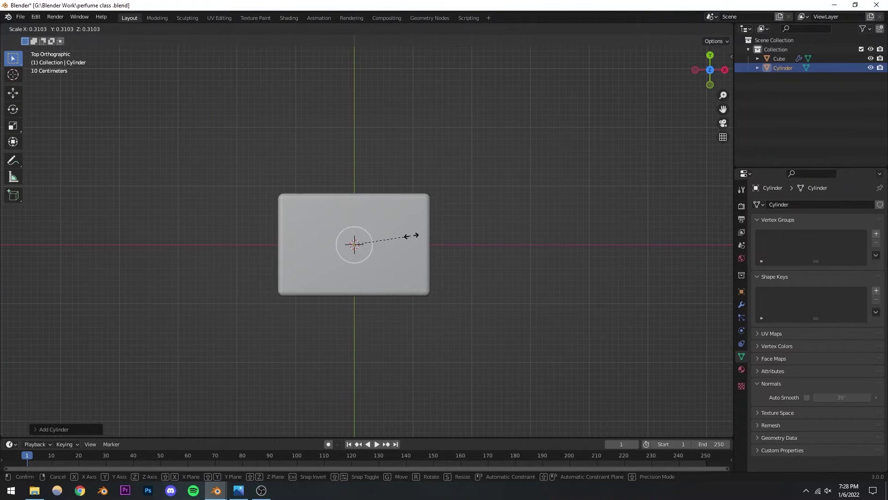
click(412, 238)
key(KP_1)
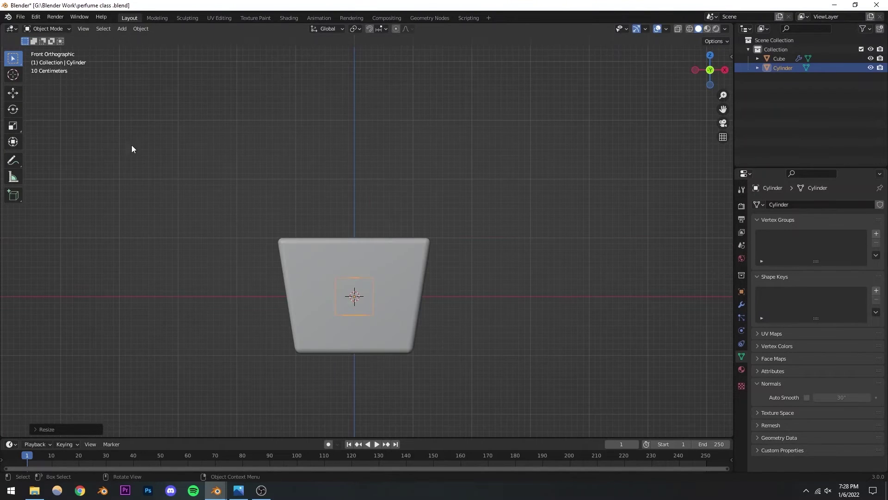
key(g)
key(z)
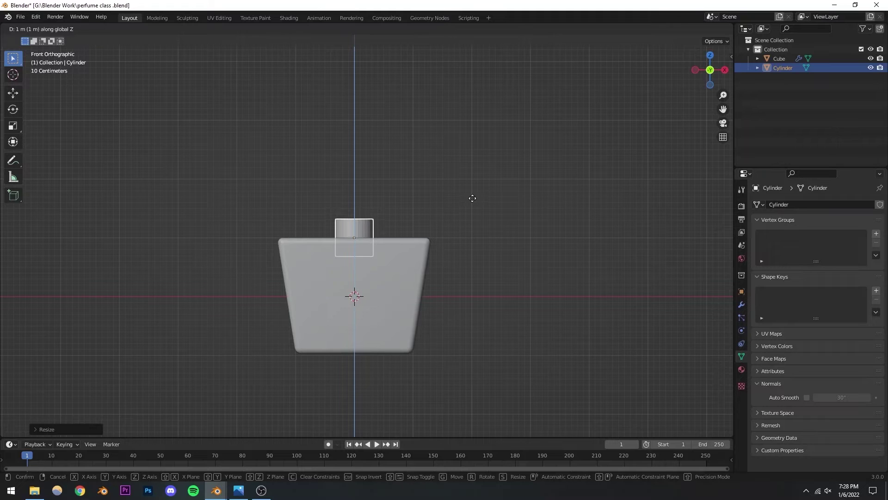
click(472, 198)
- Shade the cylinder smooth and enable Auto Smooth at 30° for its normals
middle_drag(475, 163, 313, 262)
scroll(369, 260, up, 3)
scroll(346, 262, up, 3)
click(315, 260)
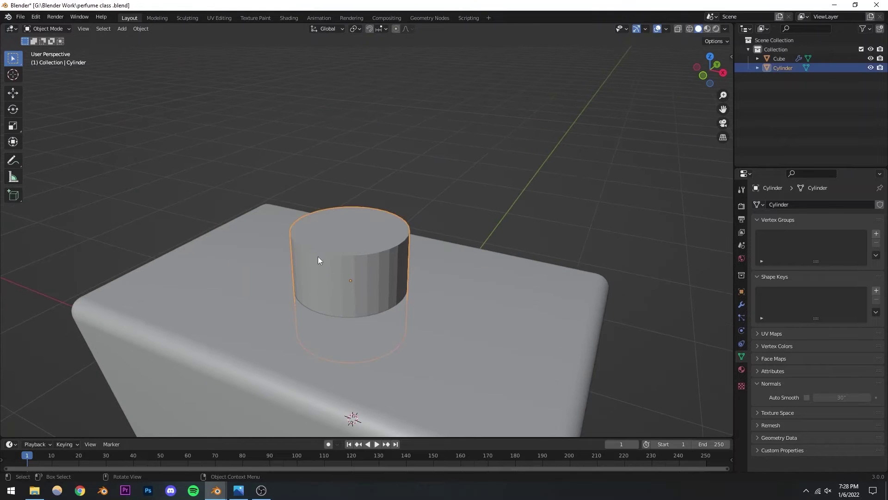
right_click(320, 270)
click(318, 263)
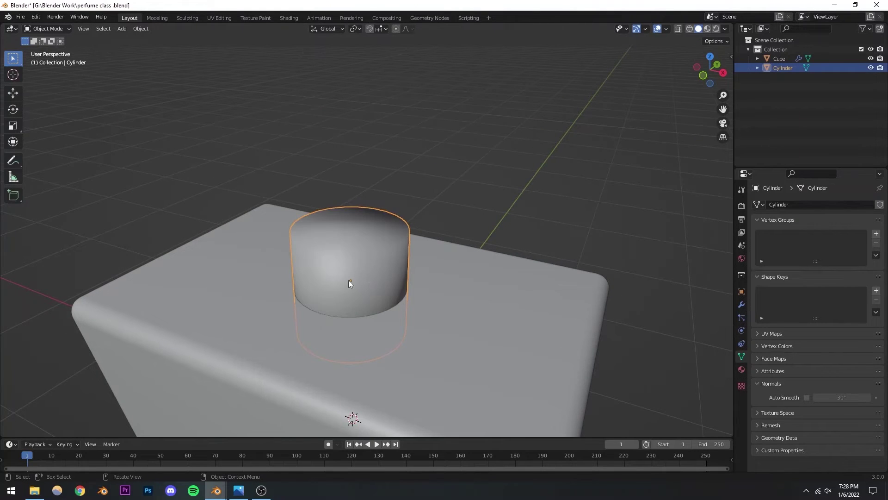
middle_drag(337, 255, 349, 279)
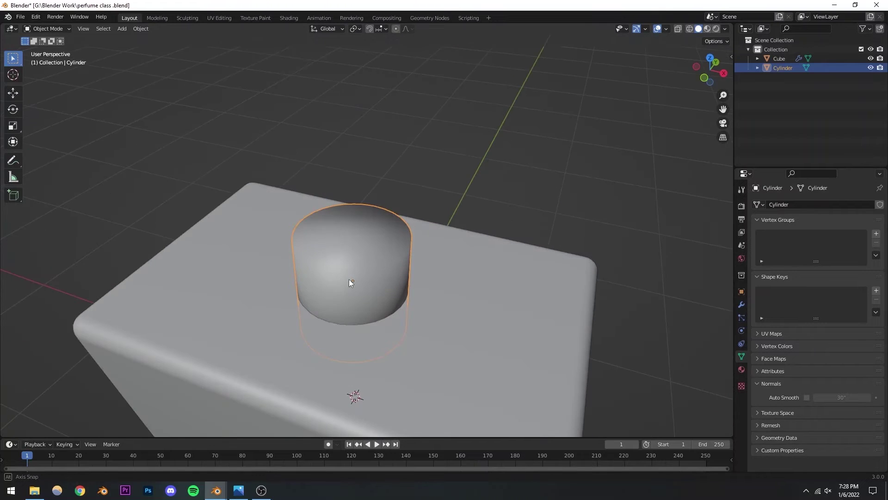
click(806, 397)
middle_drag(464, 320, 361, 279)
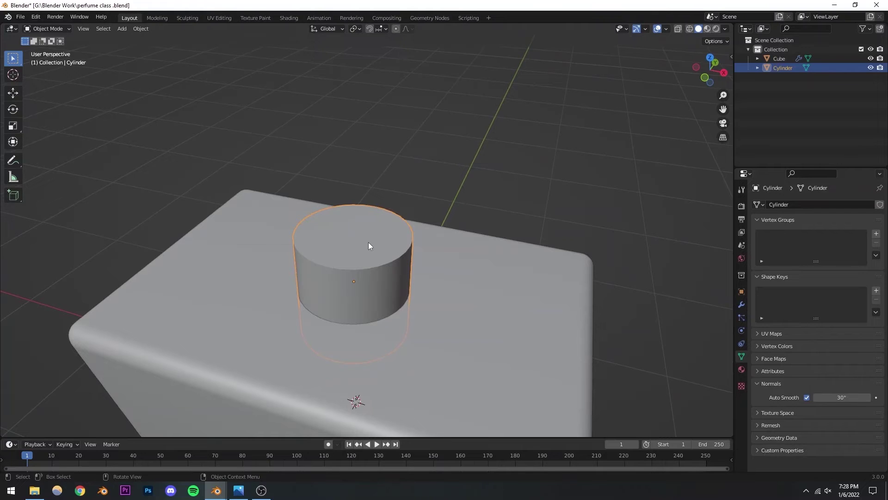
- Add a Bevel modifier with 10 segments to the cylinder and save the file
click(741, 306)
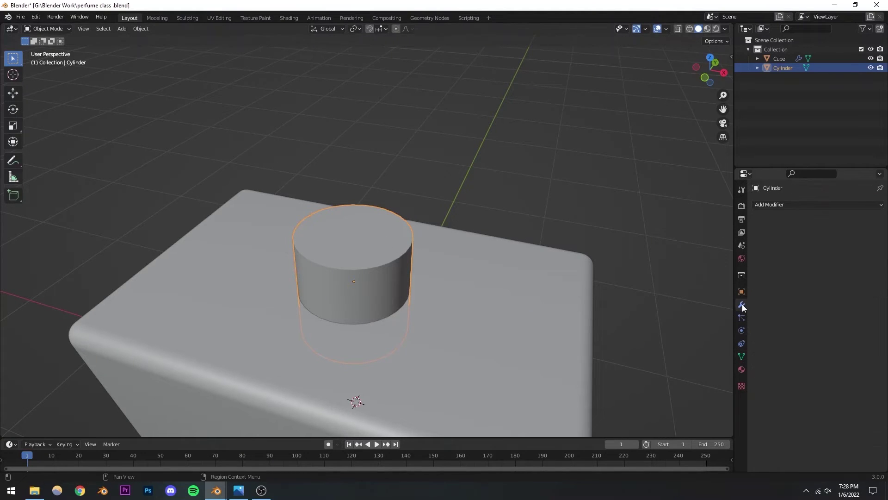
click(788, 204)
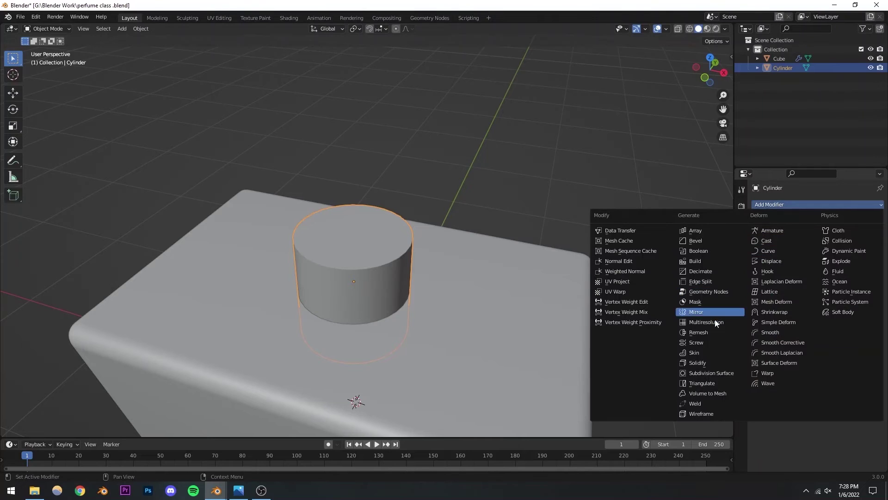
click(701, 241)
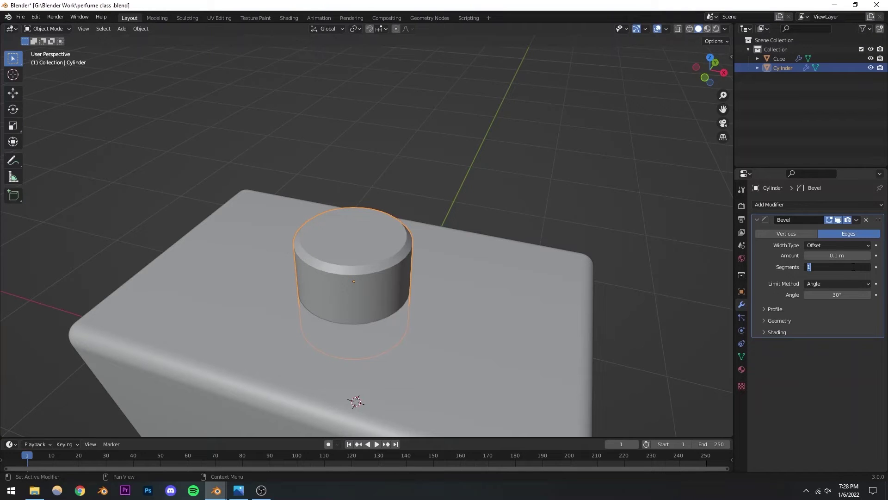
text(10)
key(Return)
key(alt+a)
middle_drag(455, 261, 361, 300)
scroll(378, 286, up, 2)
key(ctrl+s)
scroll(361, 305, up, 5)
- Duplicate the bevelled cylinder in place and keep the copy selected
click(439, 234)
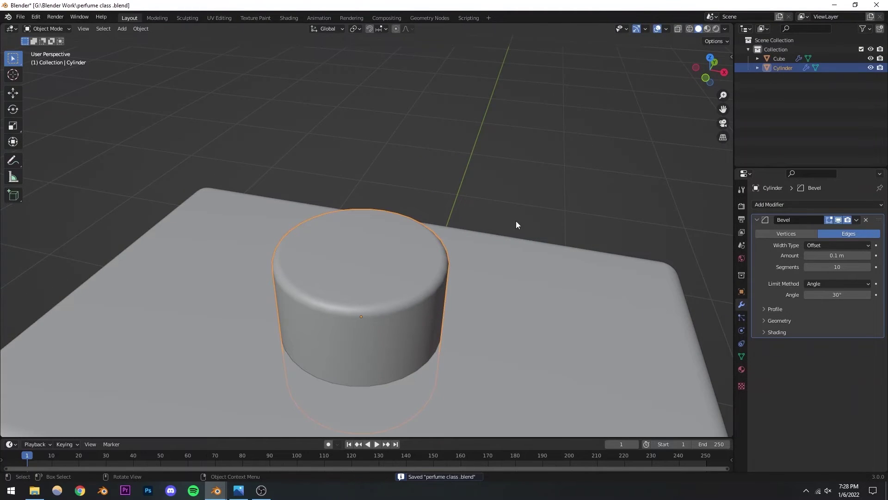
key(shift+d)
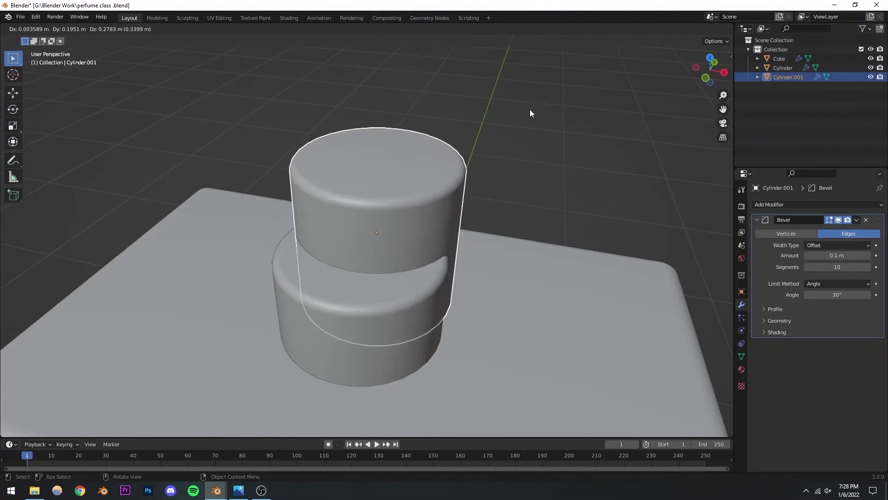
right_click(374, 125)
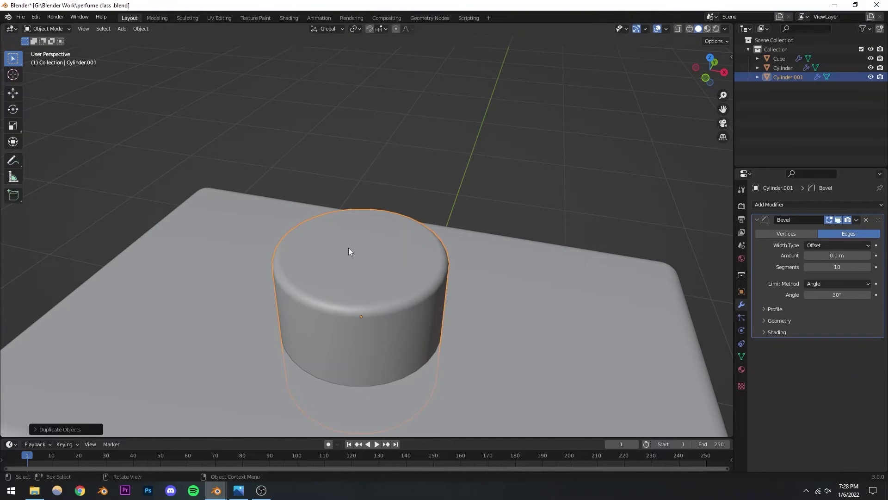
click(782, 68)
click(782, 78)
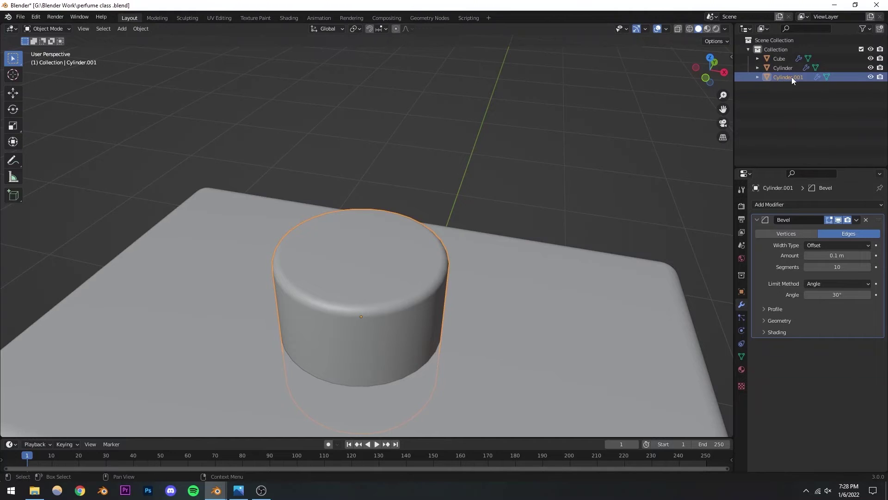
middle_drag(396, 210, 384, 218)
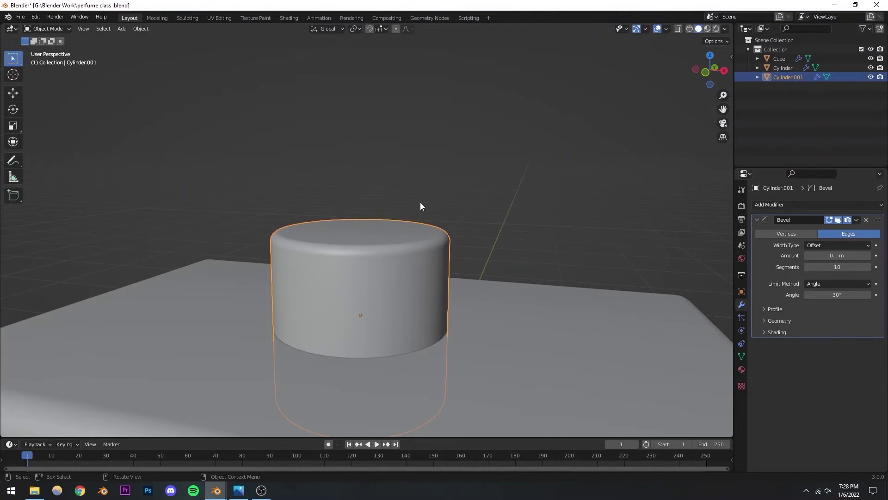
- Try raising the duplicated cylinder along Z and undo the move
key(g)
key(z)
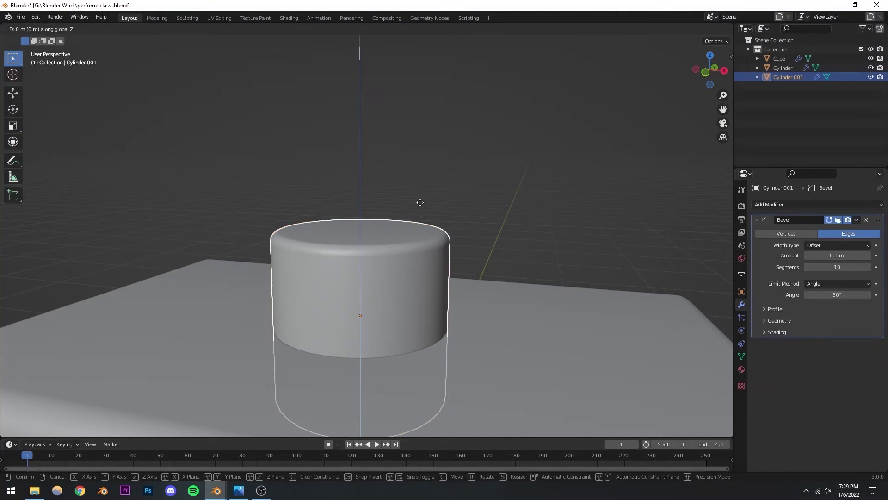
click(420, 149)
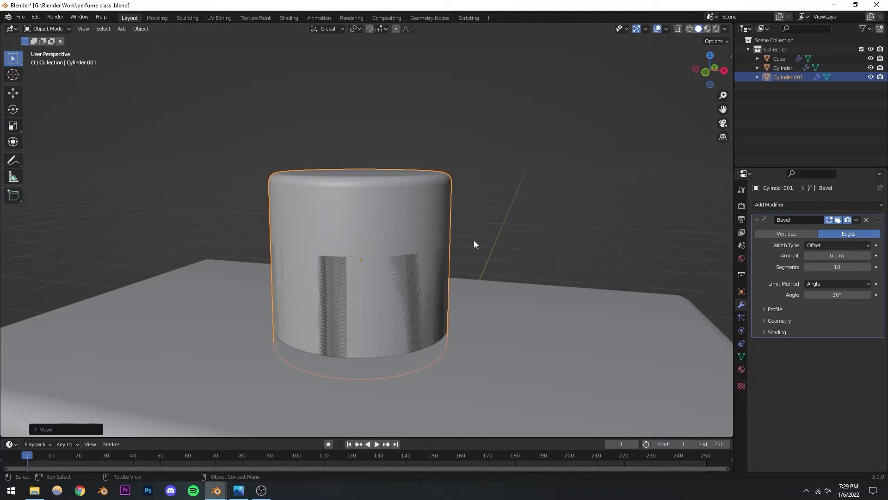
key(ctrl+z)
- Raise the duplicated cylinder about 0.17 m along Z and scale it down uniformly until it is much smaller than the original cylinder
key(g)
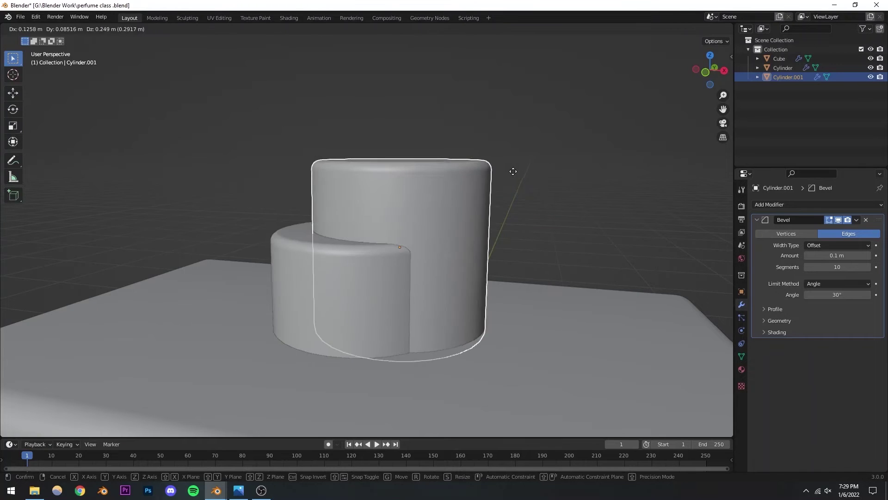
key(z)
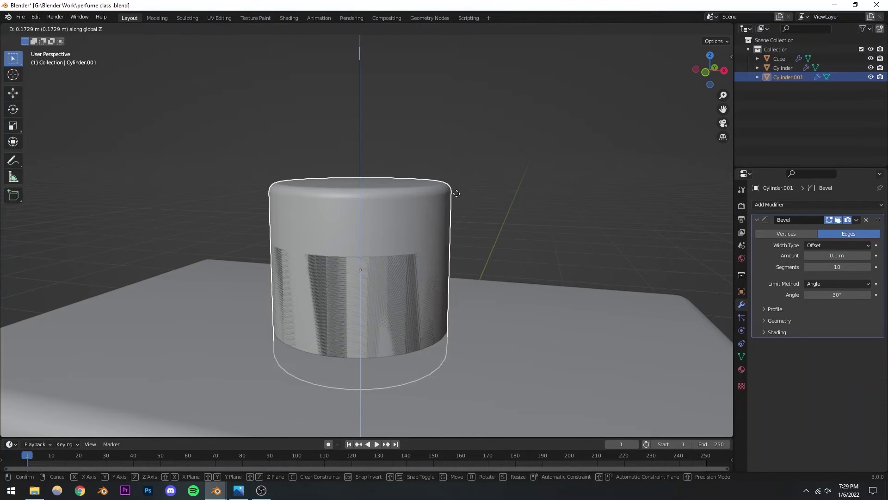
click(452, 194)
middle_drag(452, 194, 420, 237)
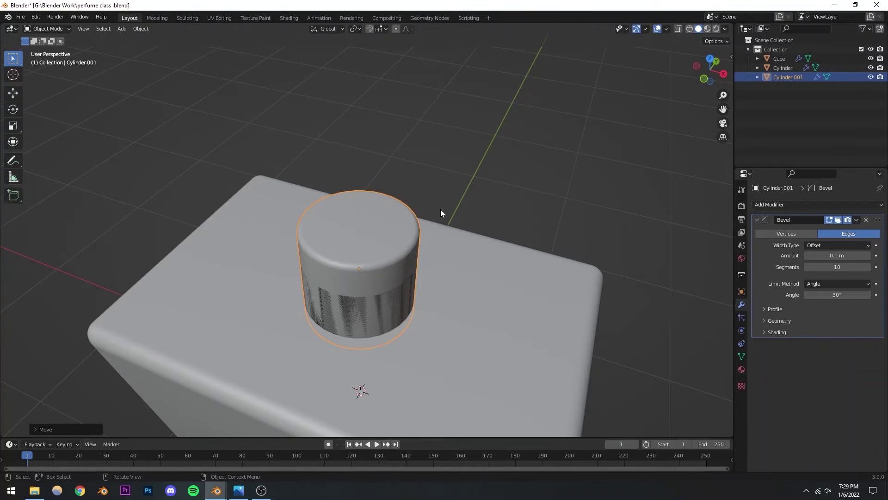
key(s)
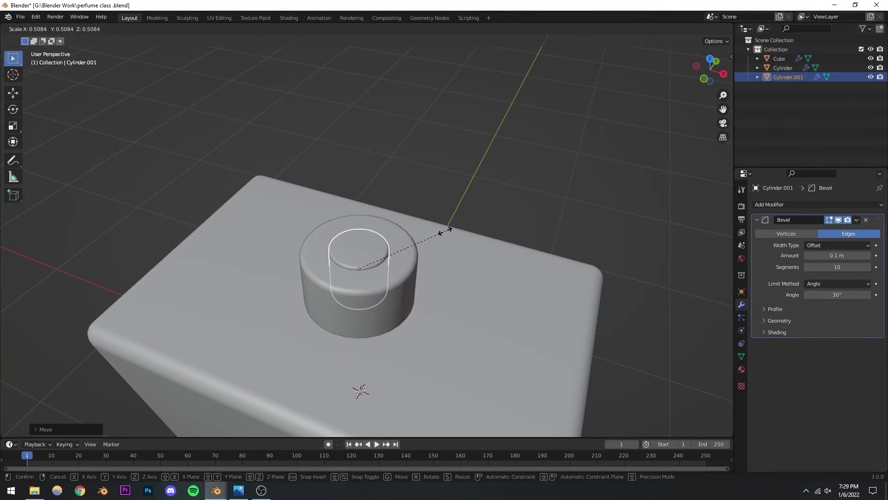
click(391, 253)
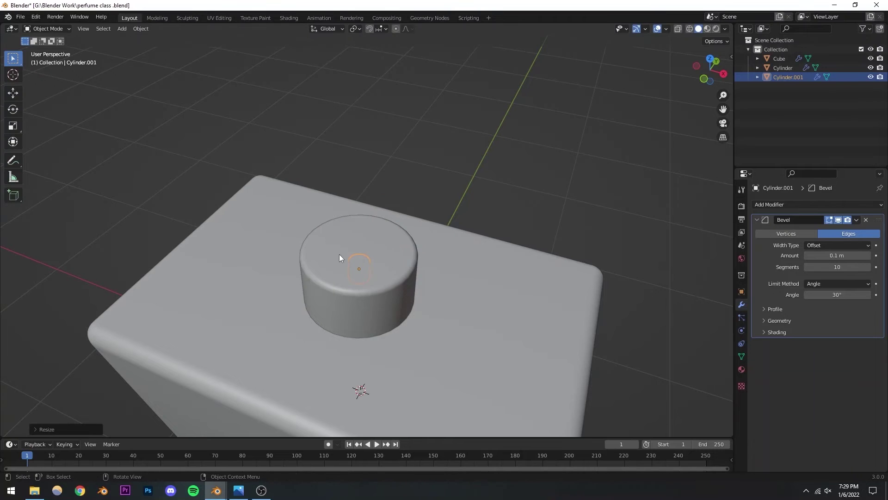
- Enlarge the small duplicated cylinder uniformly, keeping it well inside the rim of the wider neck cylinder
key(KP_7)
key(s)
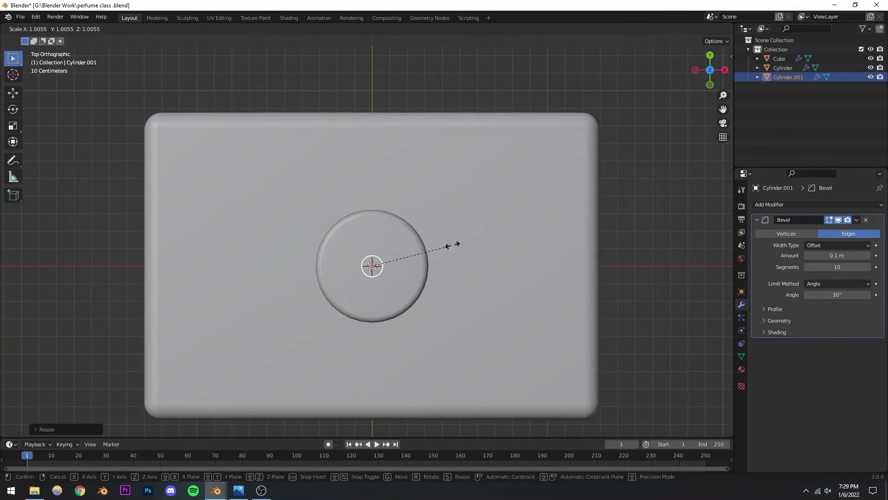
click(477, 243)
key(KP_1)
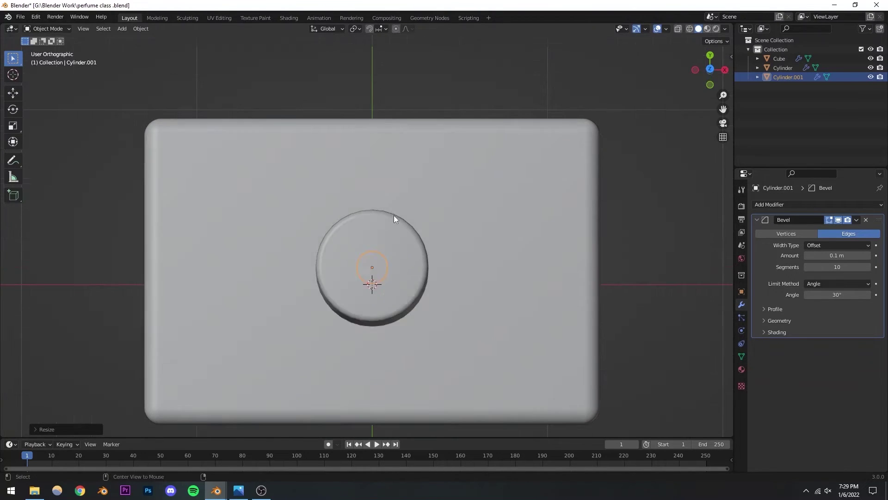
- Raise the small cylinder along Z until its upper part stands clearly out of the wide cylinder's top face
click(13, 92)
drag(371, 217, 371, 191)
middle_drag(436, 157, 386, 268)
scroll(370, 271, up, 5)
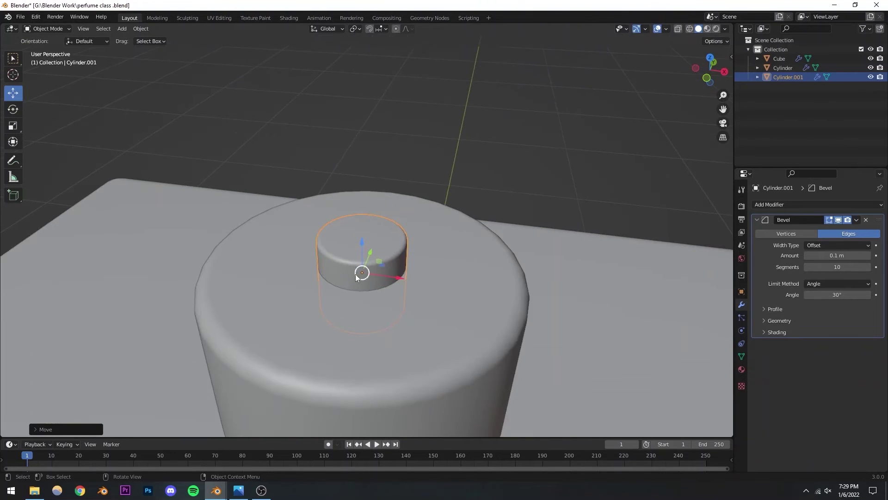
scroll(355, 274, down, 5)
click(452, 105)
middle_drag(452, 105, 406, 252)
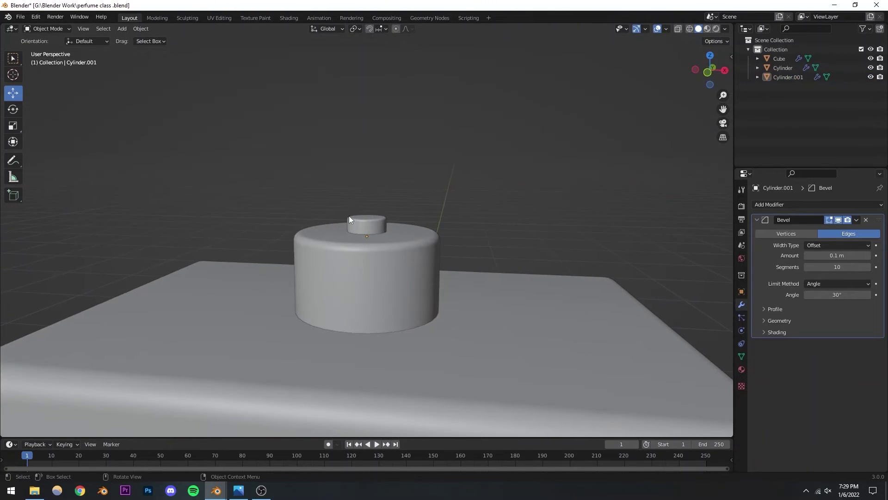
click(349, 218)
drag(365, 206, 371, 187)
click(487, 132)
middle_drag(382, 279, 361, 260)
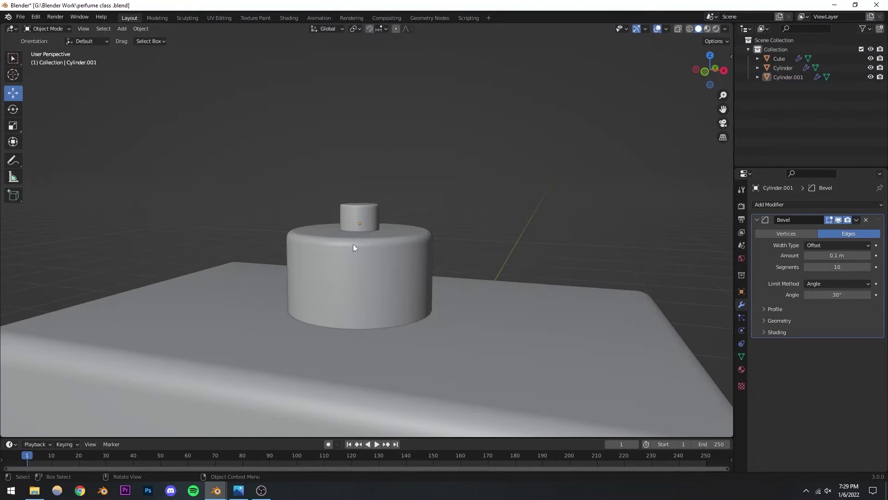
- Scale the small cylinder up slightly and check its proportions against the wide cylinder below it
click(360, 216)
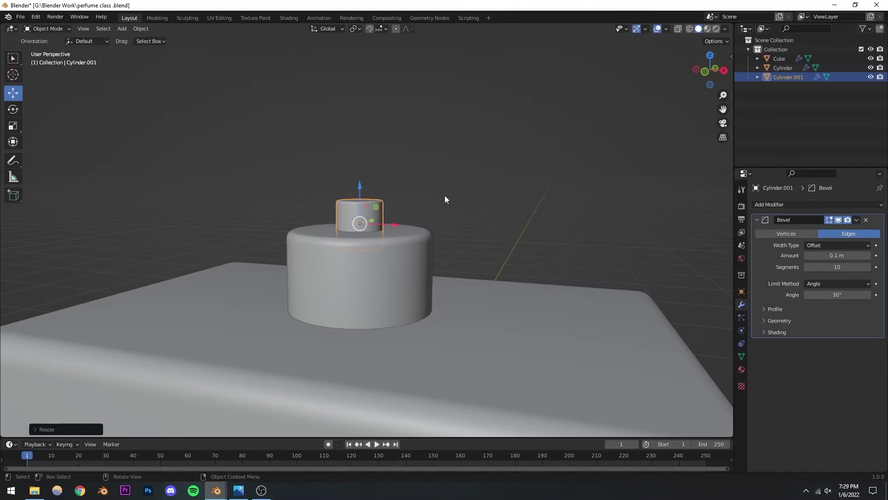
click(441, 207)
scroll(441, 207, down, 5)
middle_drag(441, 207, 364, 225)
scroll(448, 294, up, 4)
click(363, 225)
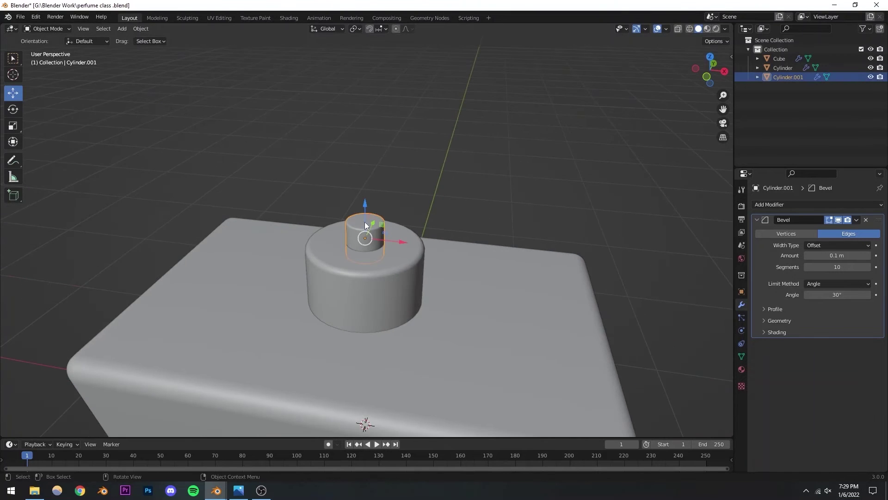
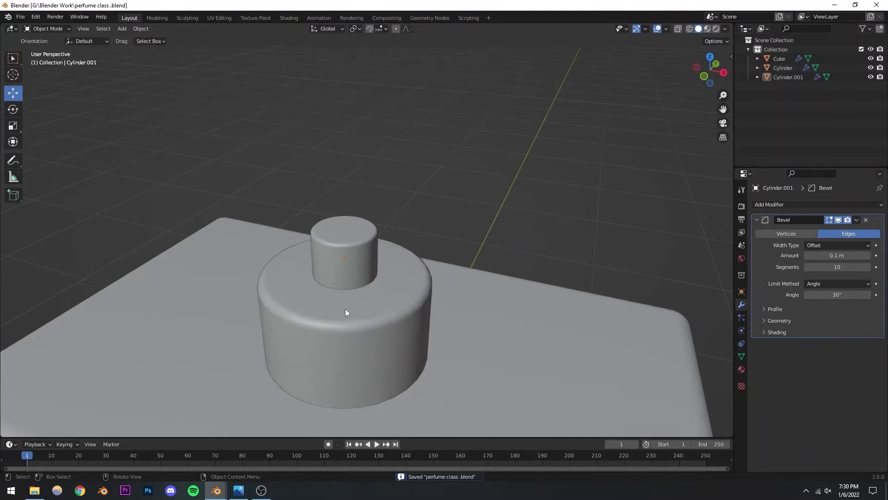
- Duplicate the wide neck cylinder, raise the copy along Z until it floats above the small cylinder, and save the file
middle_drag(345, 309, 357, 284)
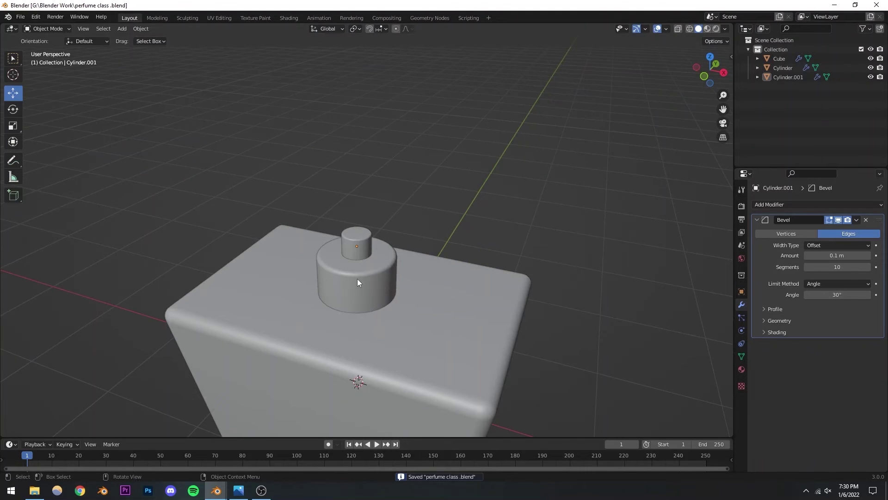
click(358, 282)
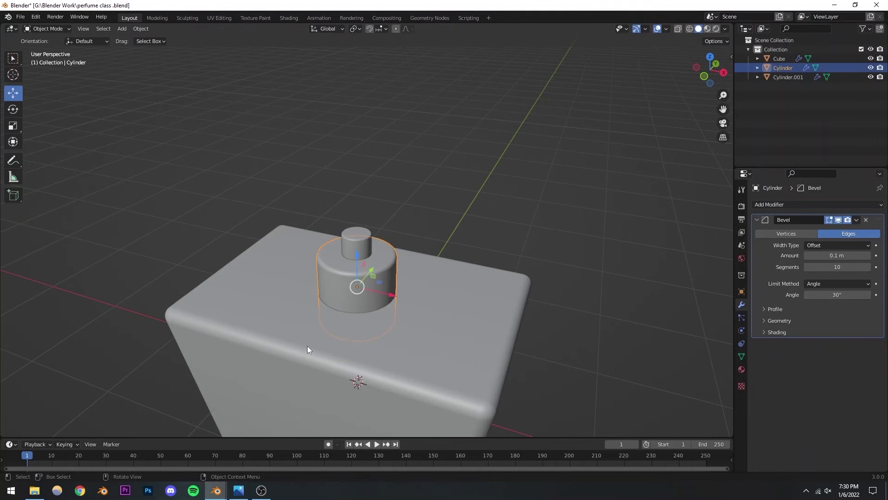
key(shift+d)
right_click(396, 288)
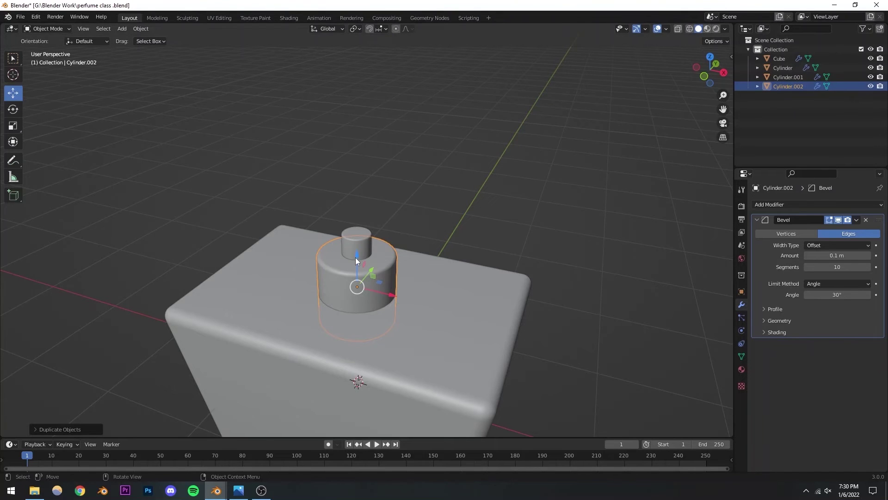
drag(355, 257, 341, 193)
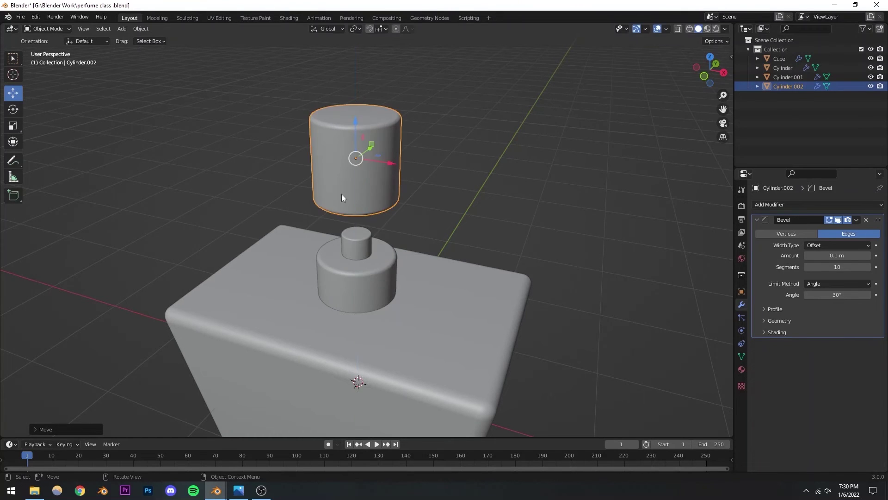
click(458, 179)
key(ctrl+s)
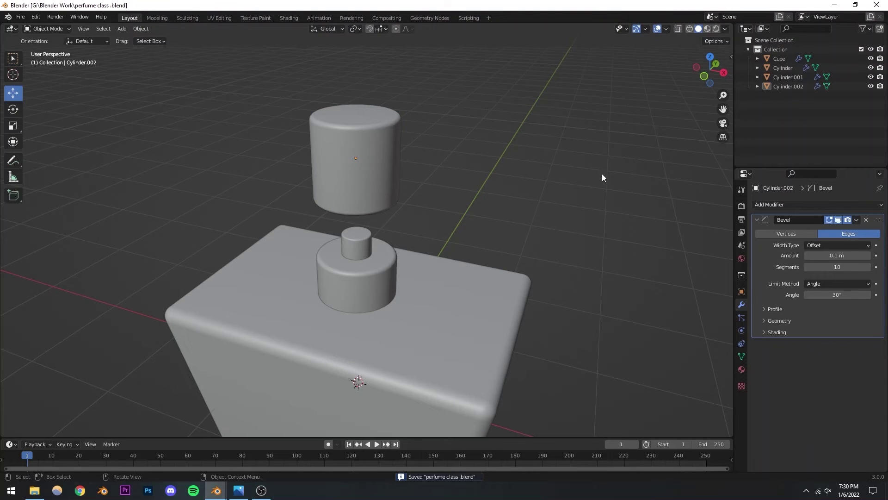
scroll(401, 290, down, 4)
scroll(372, 254, up, 4)
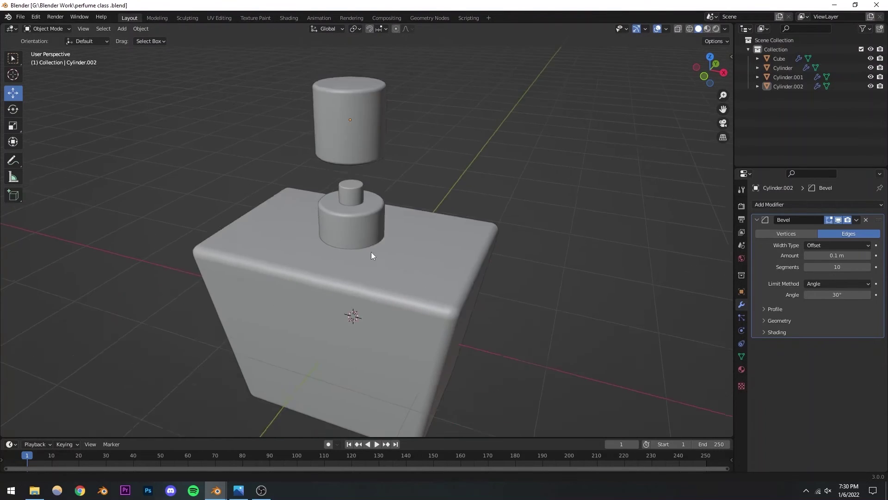
middle_drag(373, 254, 379, 269)
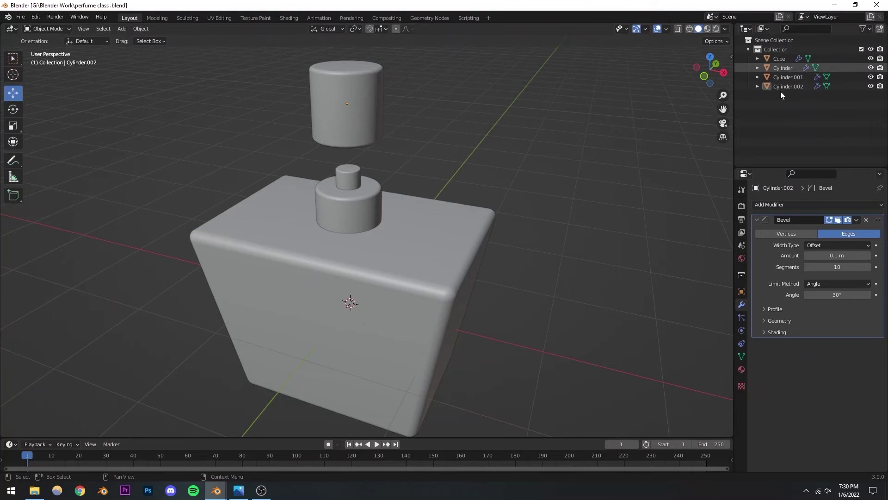
click(782, 68)
click(788, 77)
click(792, 85)
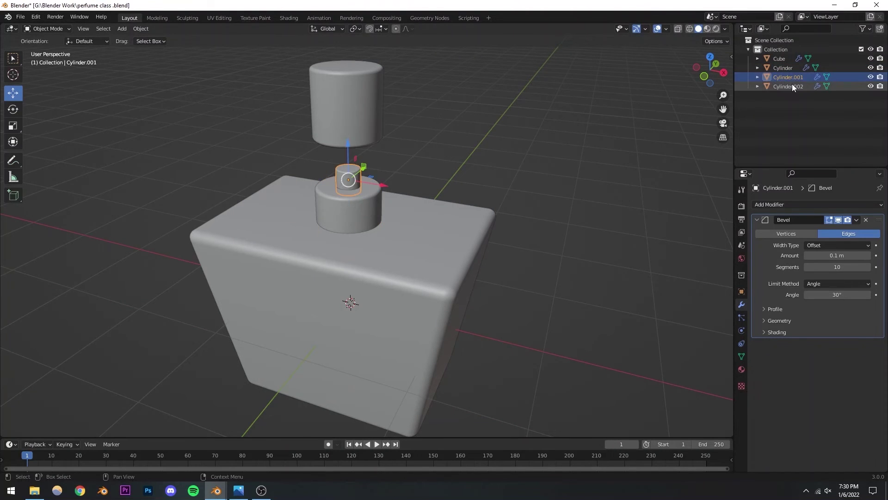
- Rename the tapered bottle body object to "main body"
click(389, 237)
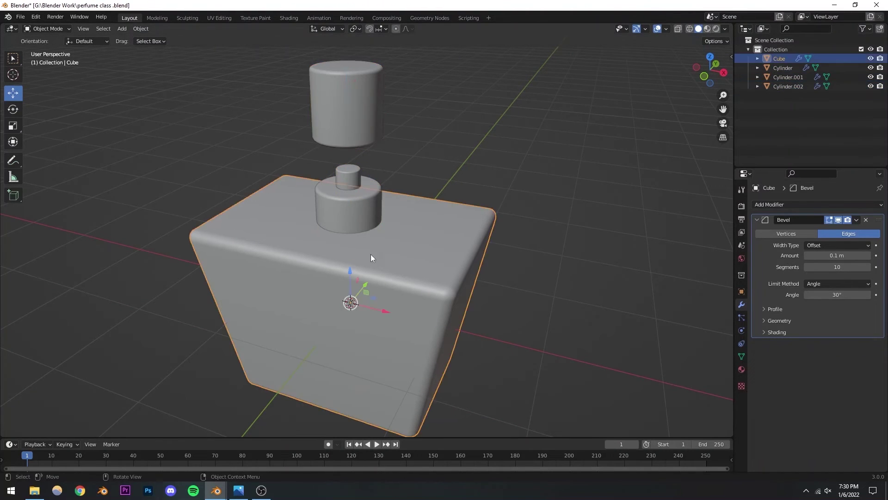
double_click(777, 58)
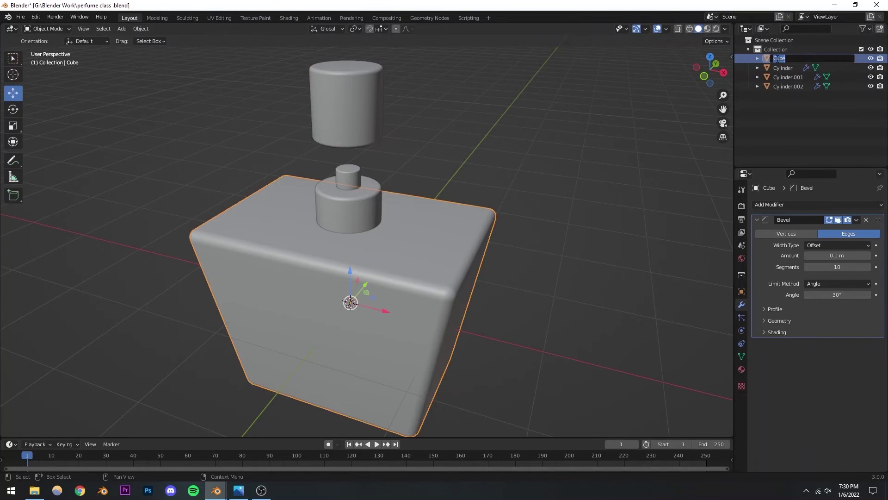
text(bott)
key(BackSpace)
key(BackSpace)
key(BackSpace)
key(BackSpace)
text(main body)
key(Return)
- Rename the wide cylinder sitting on the bottle body to "the upper thing"
click(354, 212)
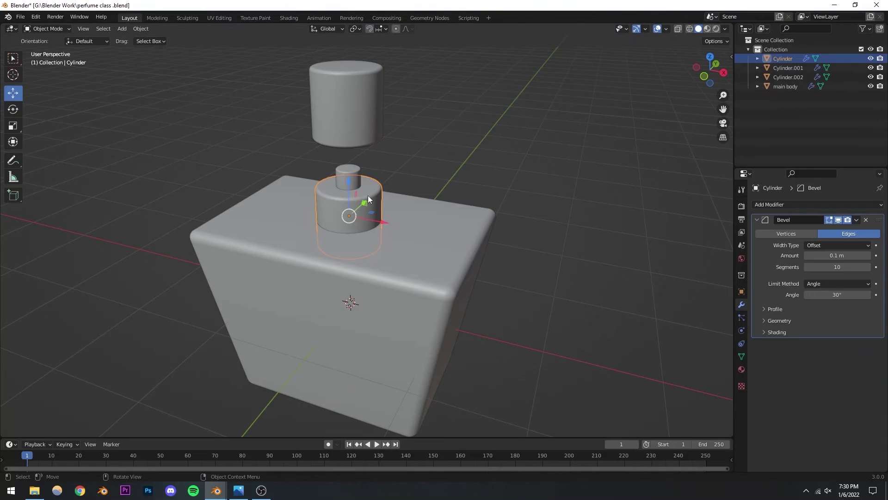
double_click(782, 60)
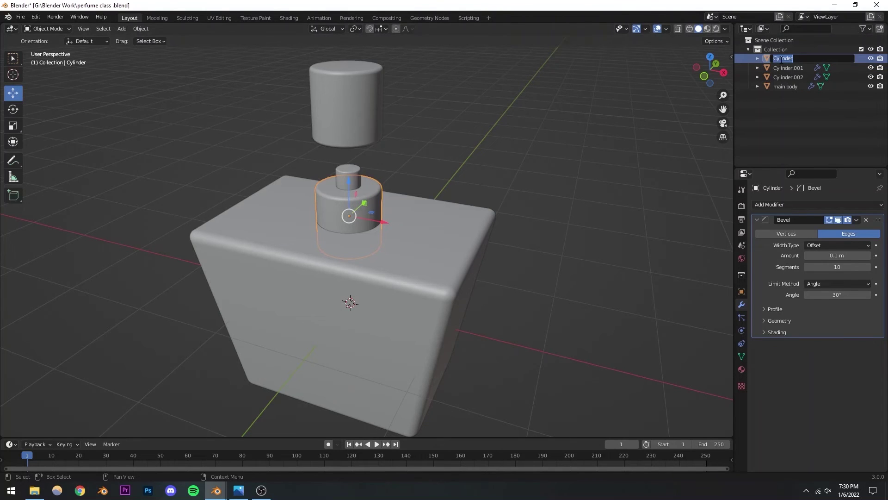
text(the upper thing)
key(Return)
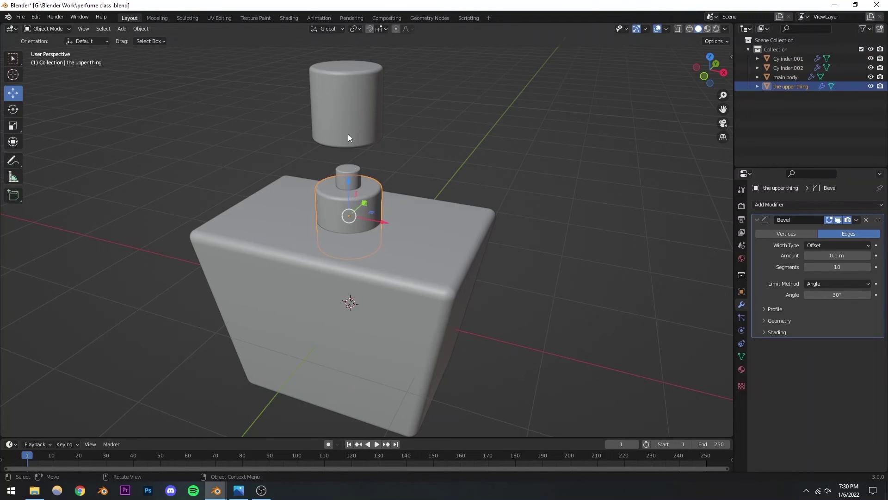
- Rename the small cylinder on top of the neck to "the thing you push" and save the file
click(342, 177)
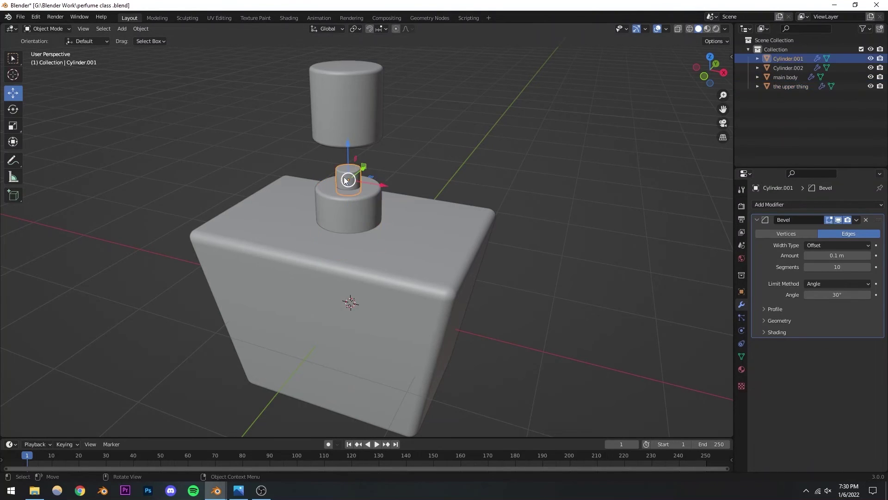
double_click(784, 58)
text(t)
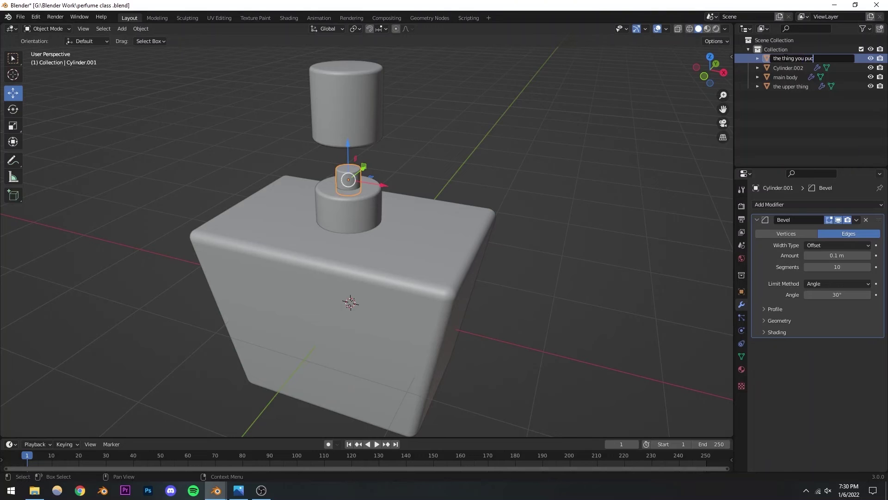
text(he thing you push)
key(Return)
click(789, 115)
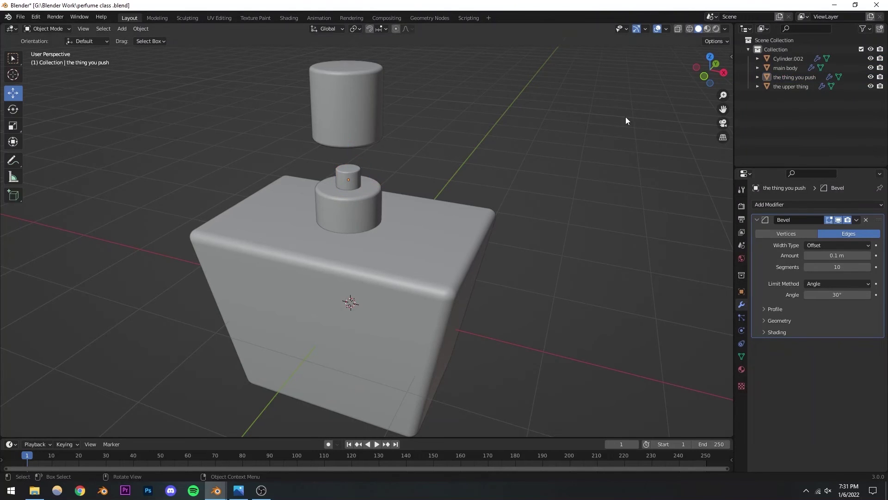
key(ctrl+s)
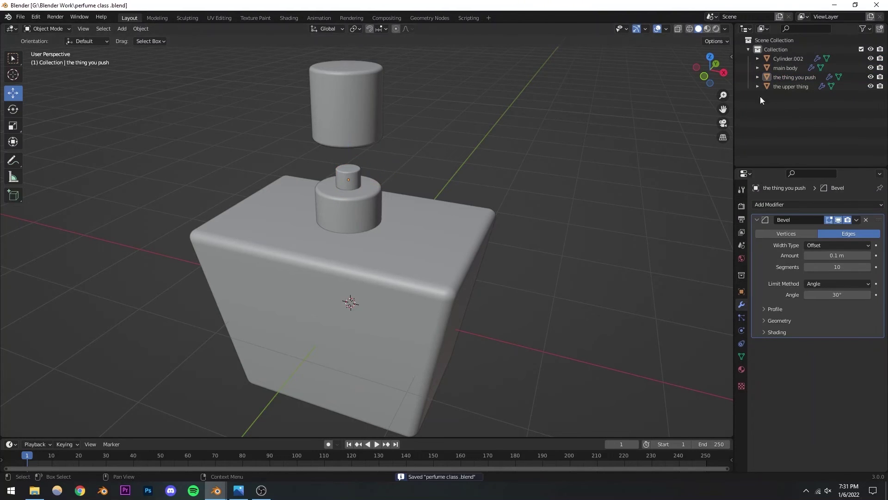
- Rename the cylinder floating above the bottle to "cap"
click(785, 77)
click(631, 96)
scroll(361, 188, down, 2)
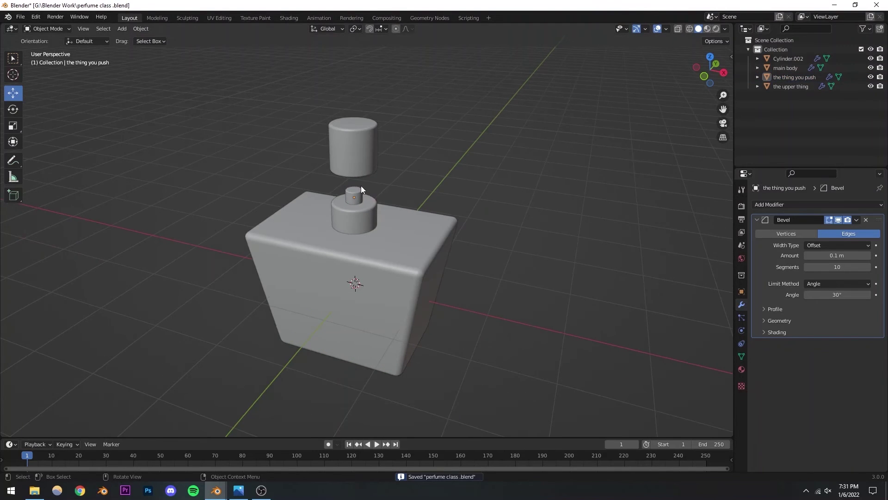
click(358, 151)
double_click(777, 59)
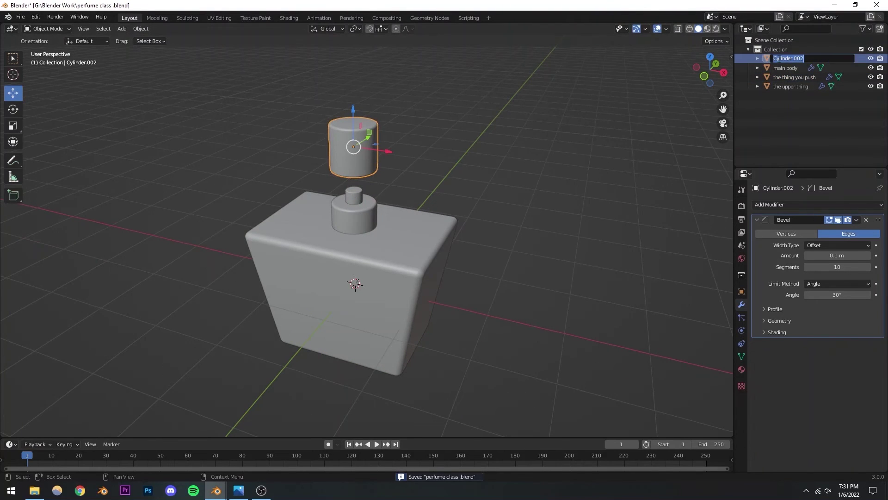
text(cap)
key(Return)
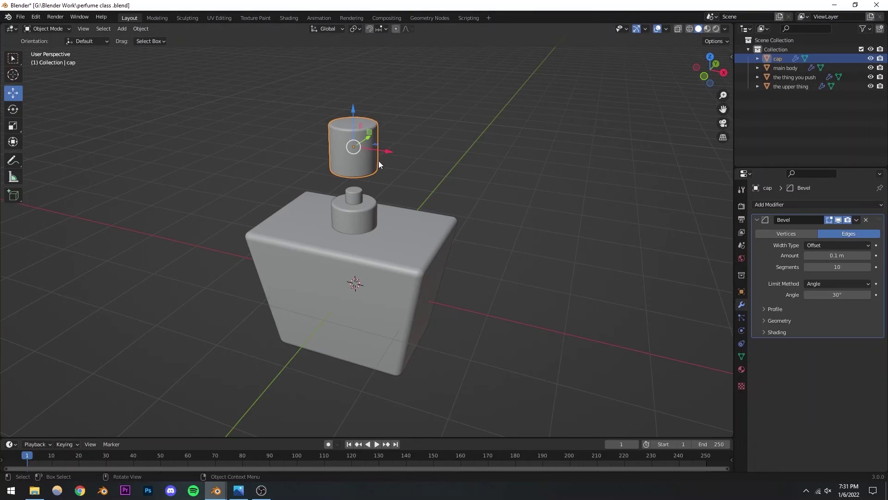
- In front view, lower the cap along Z until its lower edge rests at the top of the wide neck cylinder
key(KP_5)
middle_drag(379, 160, 316, 196)
key(KP_1)
scroll(354, 179, up, 4)
shift+middle_drag(348, 141, 366, 222)
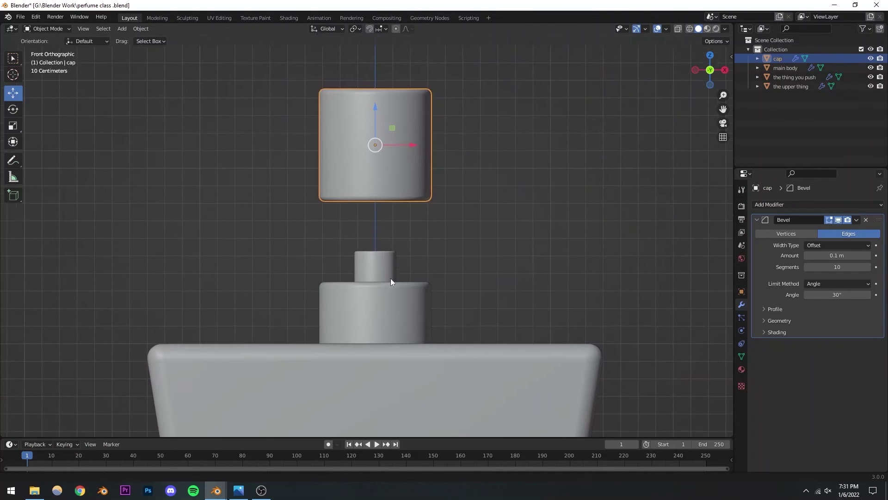
drag(375, 111, 319, 167)
- Scale the cap down along Z only, to about half its height
click(13, 126)
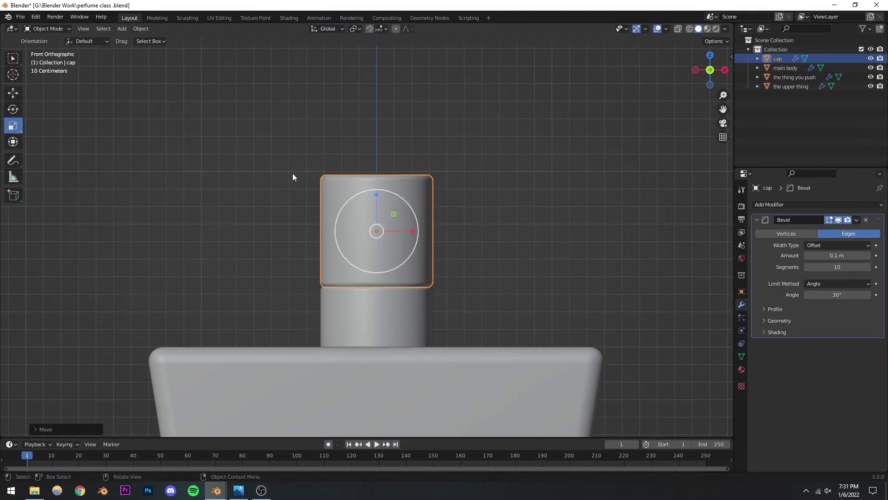
drag(377, 195, 378, 219)
key(Escape)
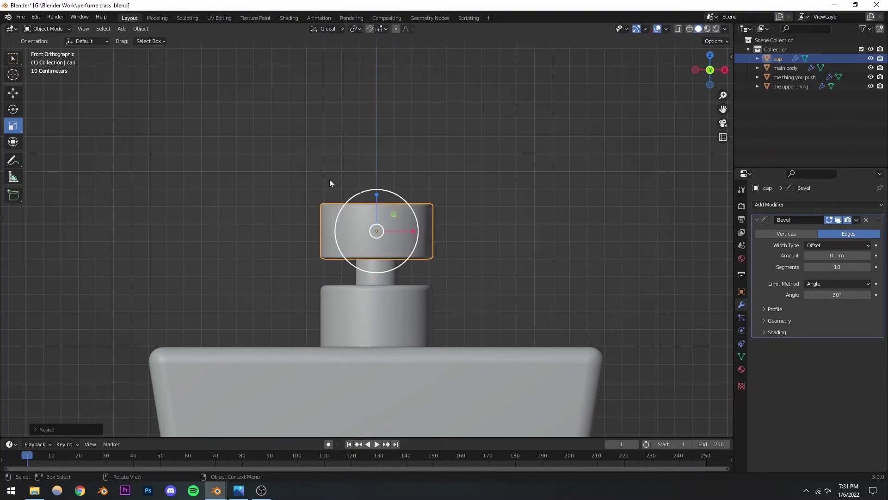
click(126, 143)
- Lower the flattened cap along Z over the neck cylinder and enlarge it uniformly until it is slightly wider than the neck
click(9, 95)
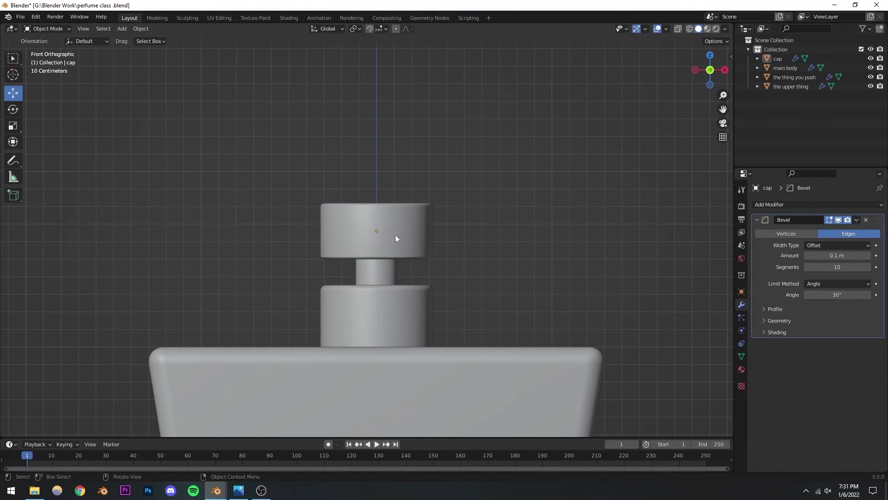
click(397, 237)
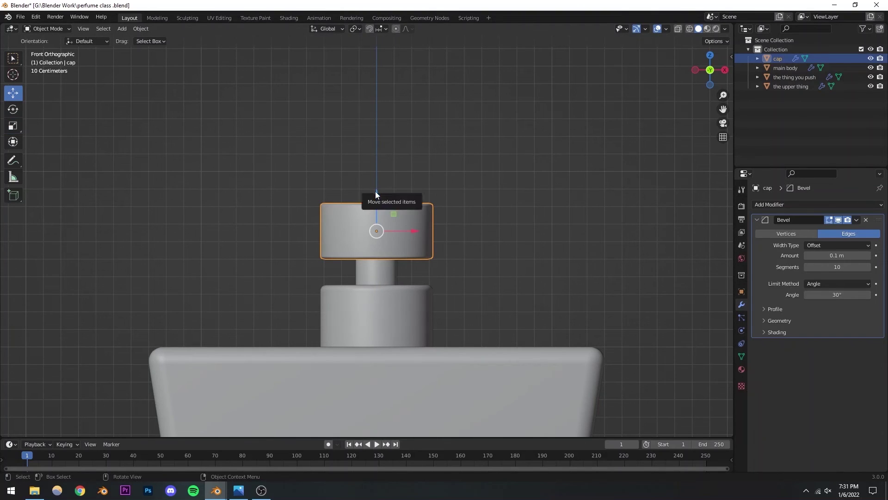
drag(375, 191, 372, 231)
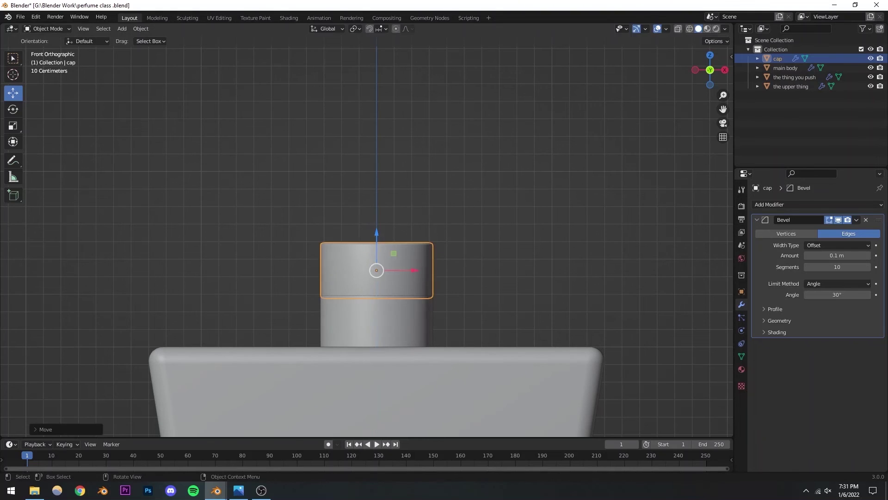
key(s)
click(475, 216)
key(ctrl+z)
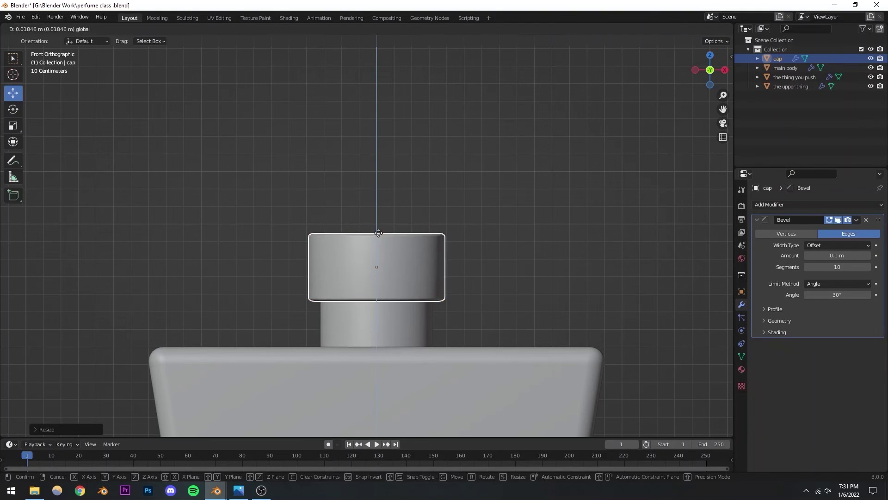
- Enlarge the cap uniformly by a small amount so that it overhangs the neck cylinder on both sides
key(s)
click(467, 211)
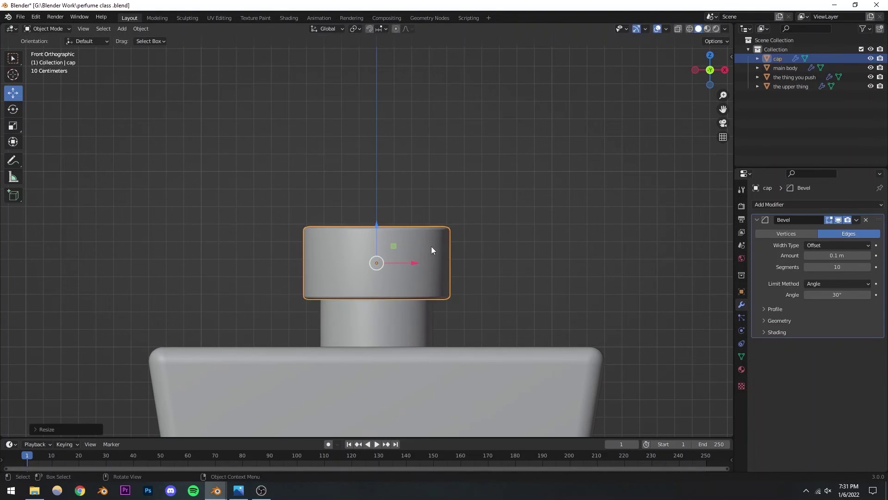
middle_drag(431, 247, 342, 305)
scroll(628, 102, down, 3)
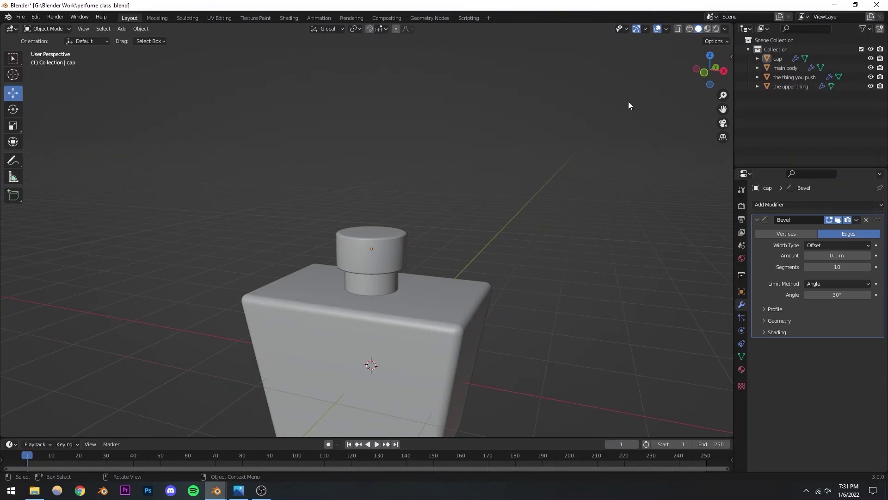
- Turn on X-ray display and lower the cap along Z until it encloses the spray top and overlaps the neck's upper part
click(678, 28)
scroll(381, 288, up, 2)
scroll(380, 288, down, 3)
scroll(376, 297, up, 3)
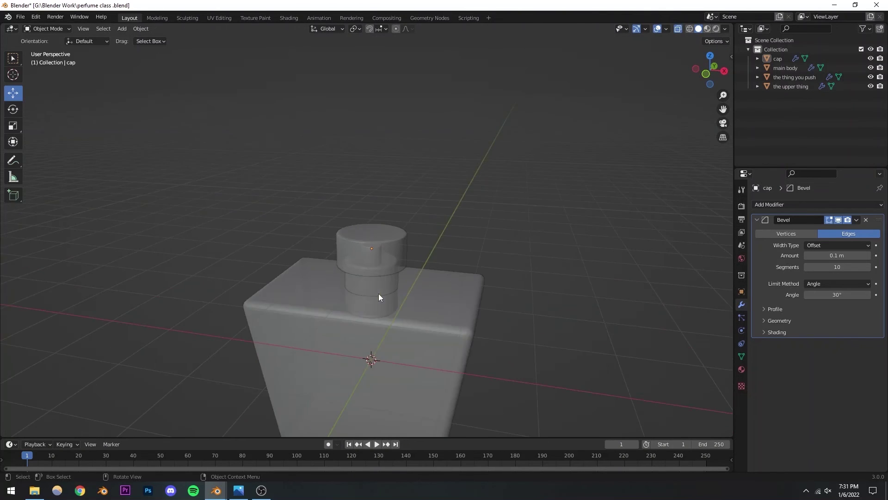
scroll(372, 291, up, 3)
click(435, 256)
click(437, 258)
middle_drag(447, 254, 461, 239)
key(g)
key(z)
click(413, 264)
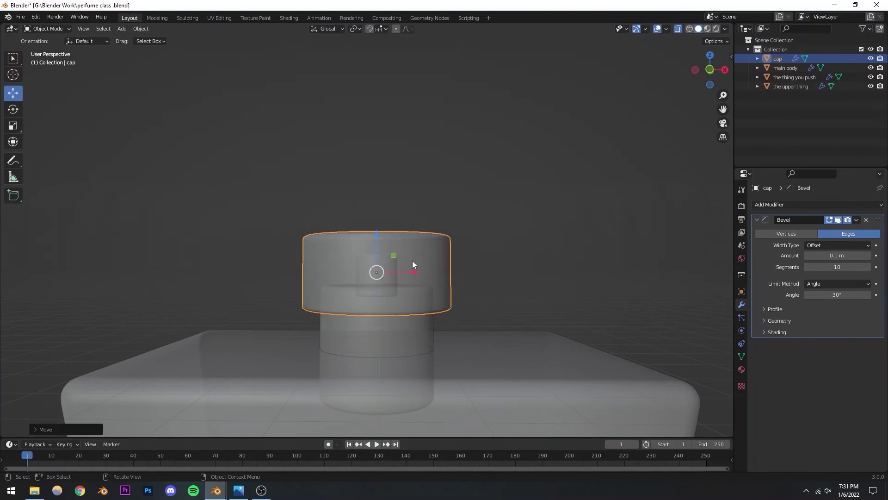
- In front view, shrink the cap uniformly to about 0.81 m wide, keeping it slightly wider than the neck
scroll(413, 264, down, 5)
alt+middle_drag(452, 180, 405, 260)
scroll(404, 257, up, 2)
click(402, 254)
key(s)
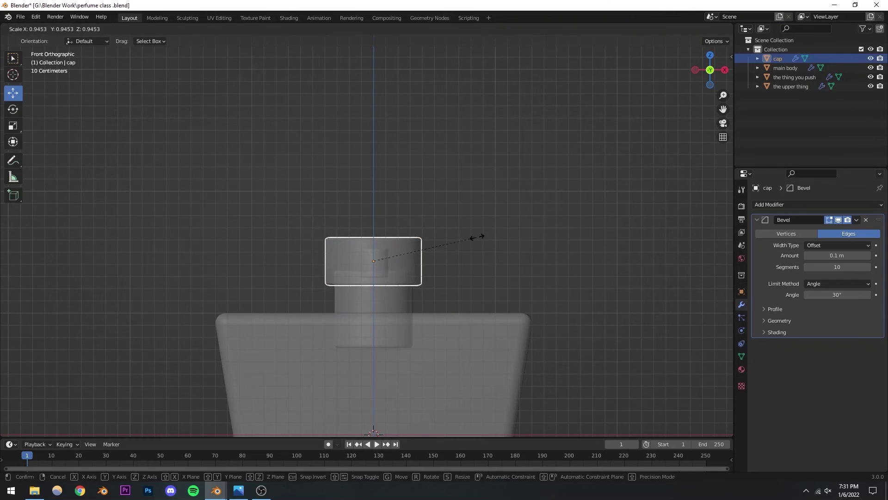
click(477, 236)
- Turn off X-ray display and save the file
middle_drag(465, 183, 382, 296)
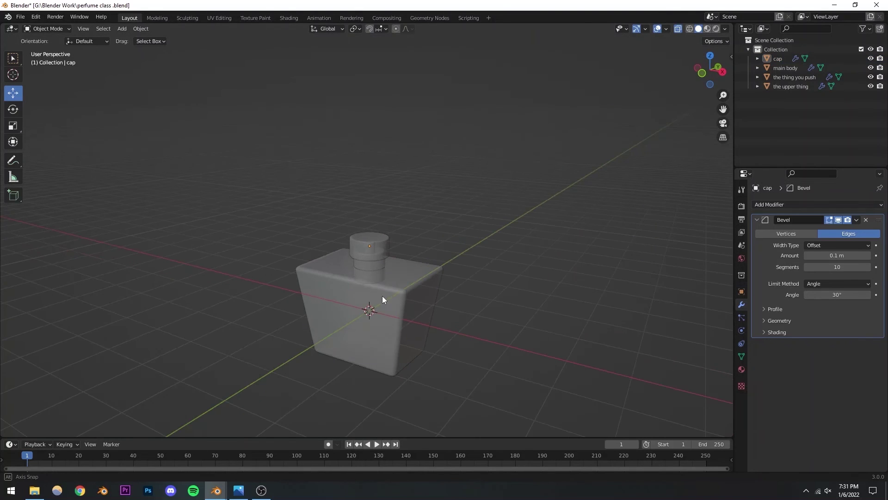
click(678, 29)
scroll(369, 274, up, 4)
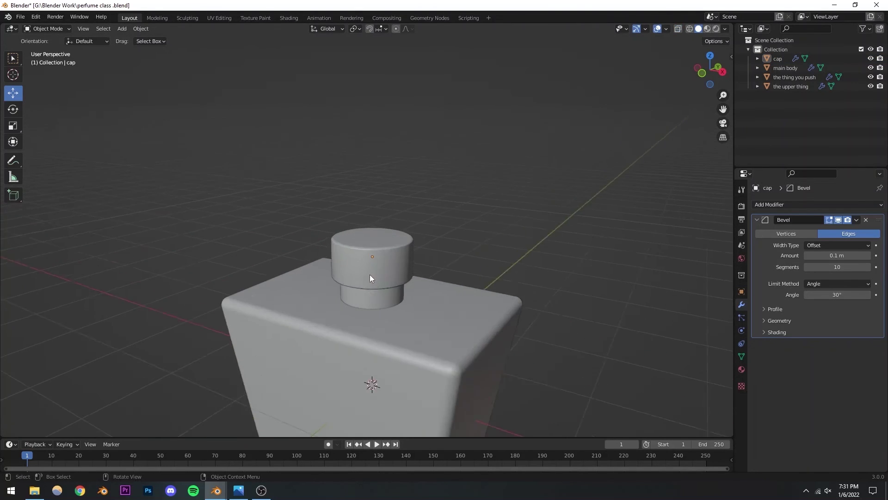
scroll(370, 273, up, 4)
key(ctrl+s)
- Examine the shape of the bevel on the cap's upper corner up close in front view
mouse_move(366, 268)
middle_down()
mouse_move(330, 271)
mouse_move(365, 262)
middle_up()
scroll(364, 262, up, 3)
middle_drag(279, 258, 409, 283)
scroll(357, 270, down, 3)
scroll(357, 238, up, 4)
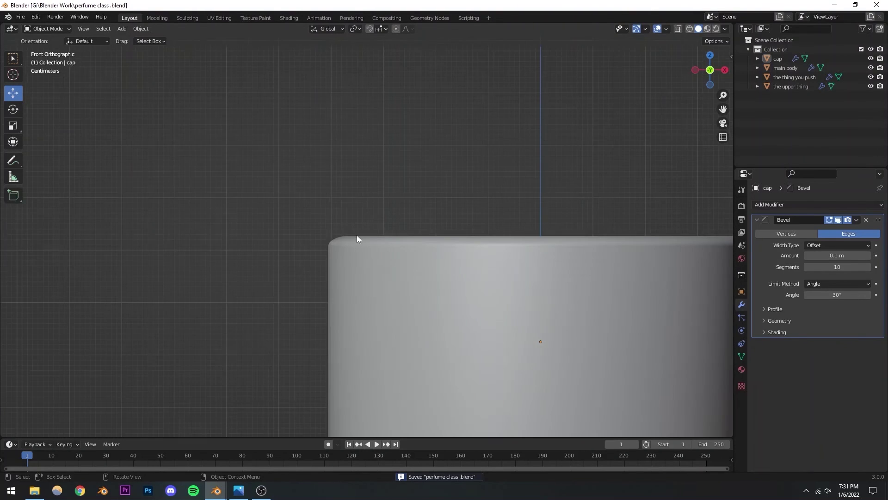
scroll(357, 235, up, 2)
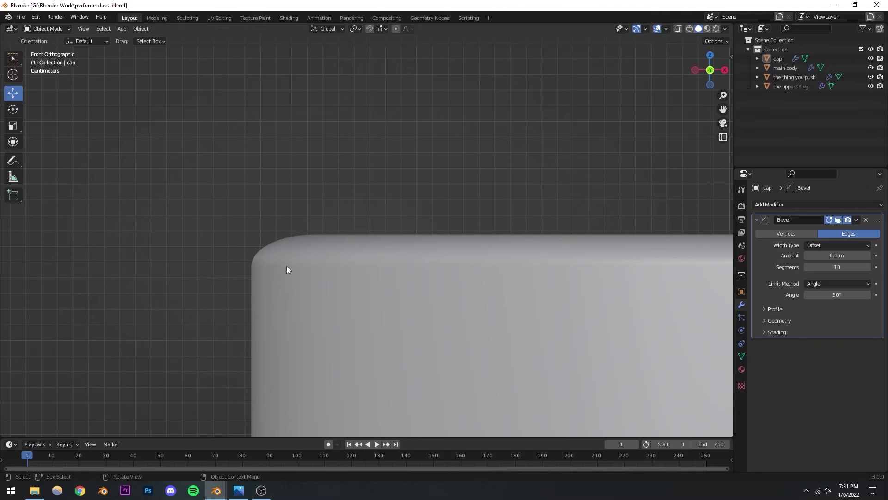
scroll(286, 270, down, 6)
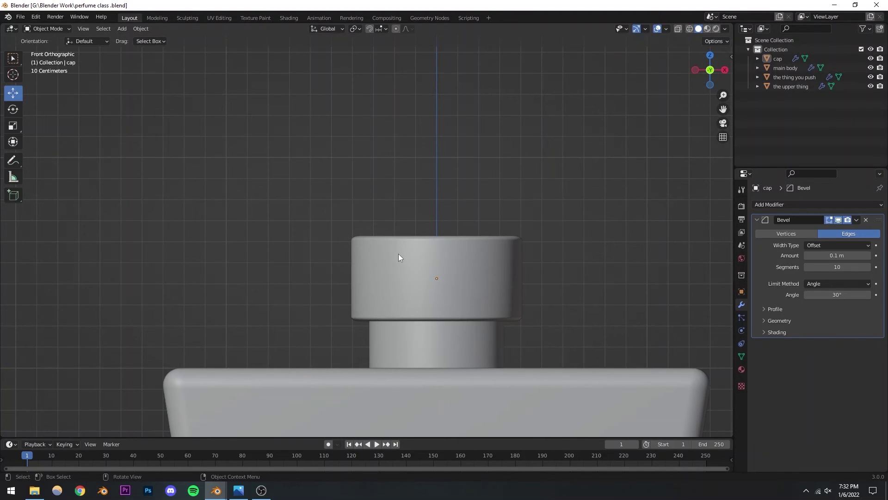
- Display the transform values, apply All Transforms to the cap, and save the file
click(731, 56)
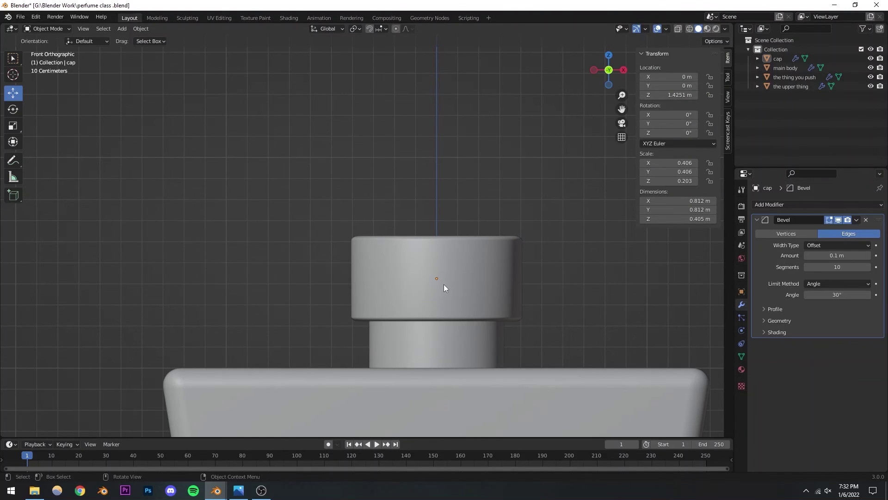
click(443, 283)
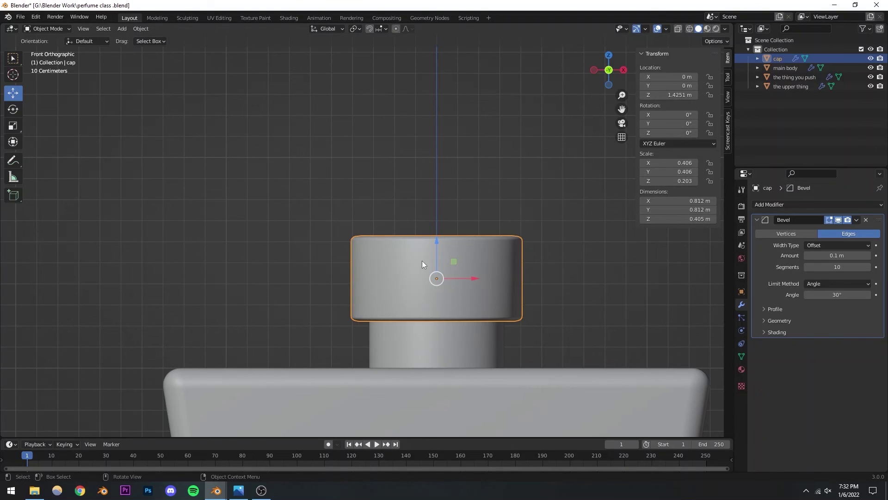
key(ctrl+a)
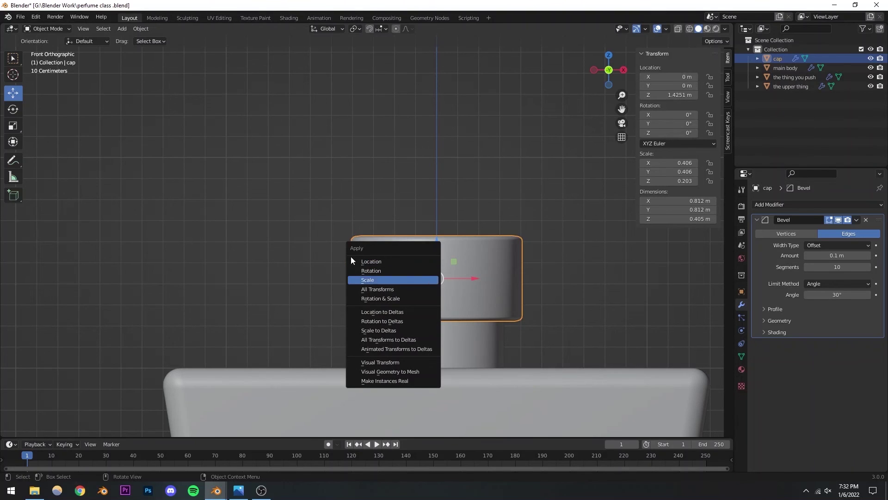
click(373, 290)
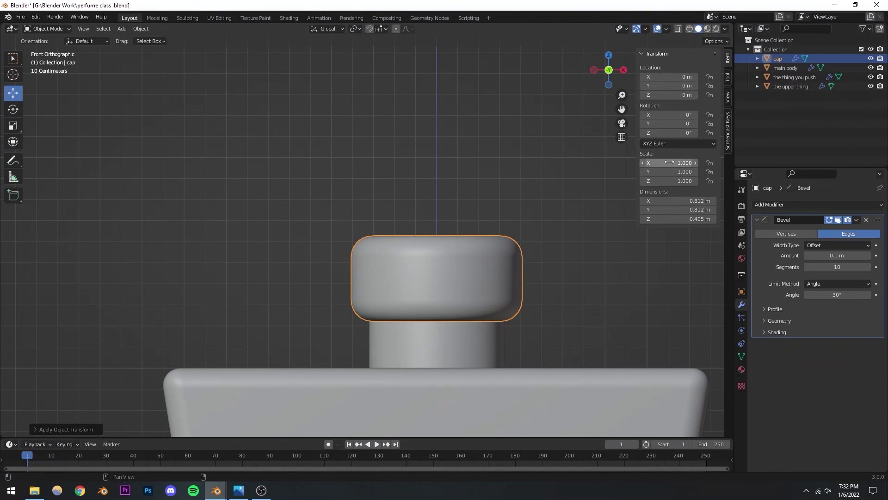
click(550, 189)
scroll(365, 278, up, 5)
scroll(366, 259, down, 4)
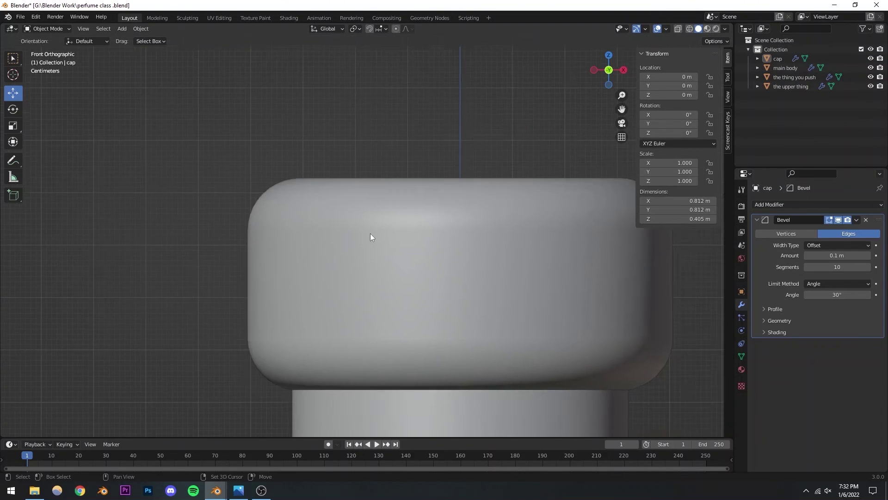
middle_drag(385, 254, 393, 304)
key(ctrl+s)
scroll(388, 257, up, 5)
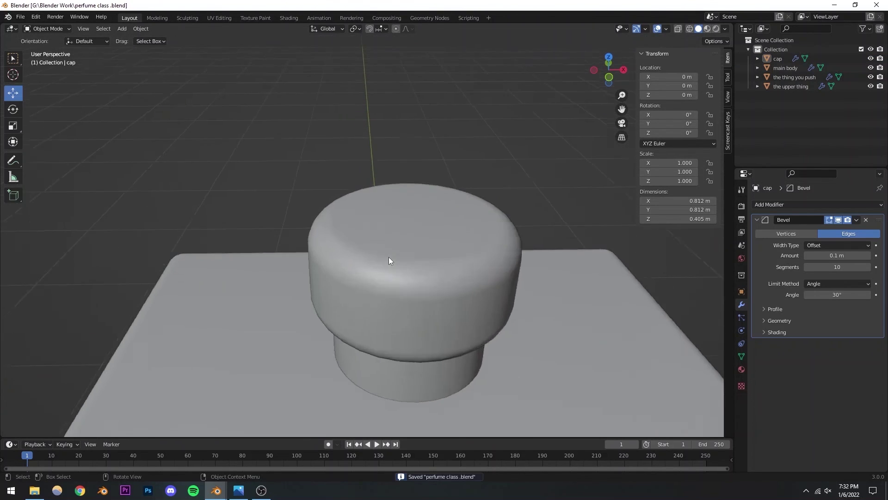
- Reduce the cap's Bevel modifier amount to 0.04 m and save the file
click(350, 267)
scroll(396, 286, down, 3)
scroll(394, 264, up, 1)
scroll(393, 267, up, 4)
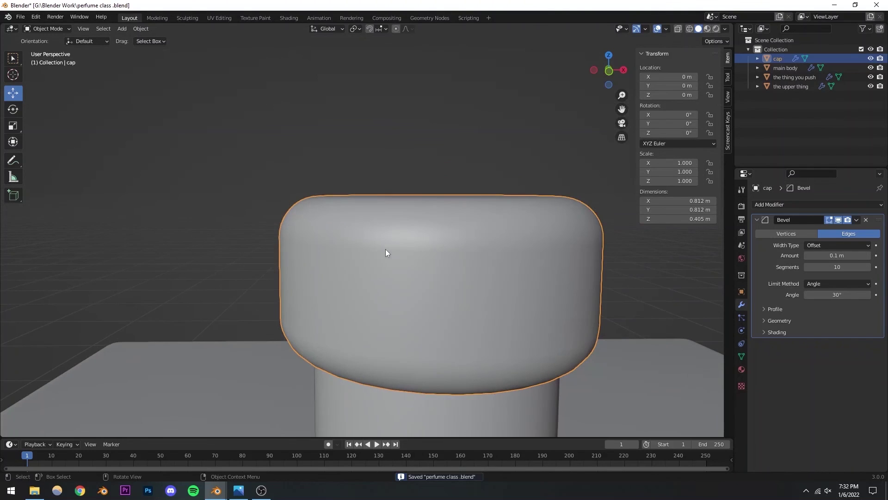
click(807, 255)
click(807, 256)
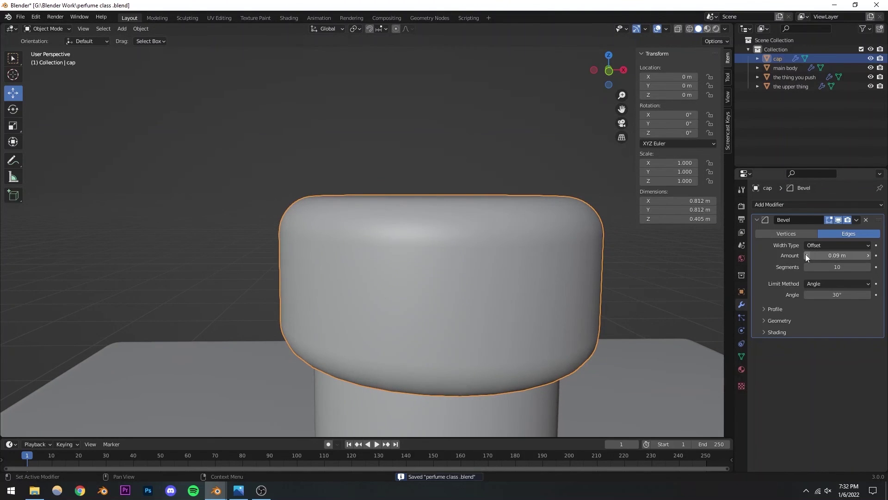
click(807, 256)
click(806, 256)
click(808, 255)
click(807, 255)
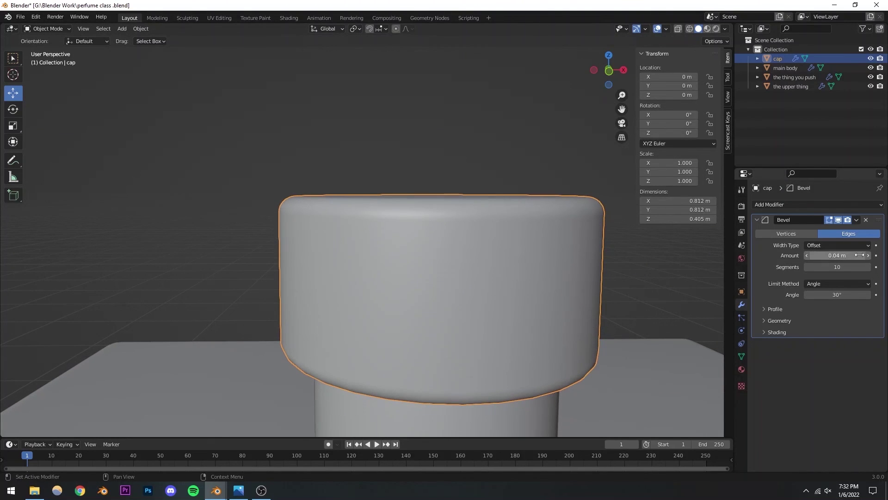
click(303, 166)
scroll(428, 268, down, 4)
scroll(428, 267, down, 3)
middle_drag(428, 268, 397, 276)
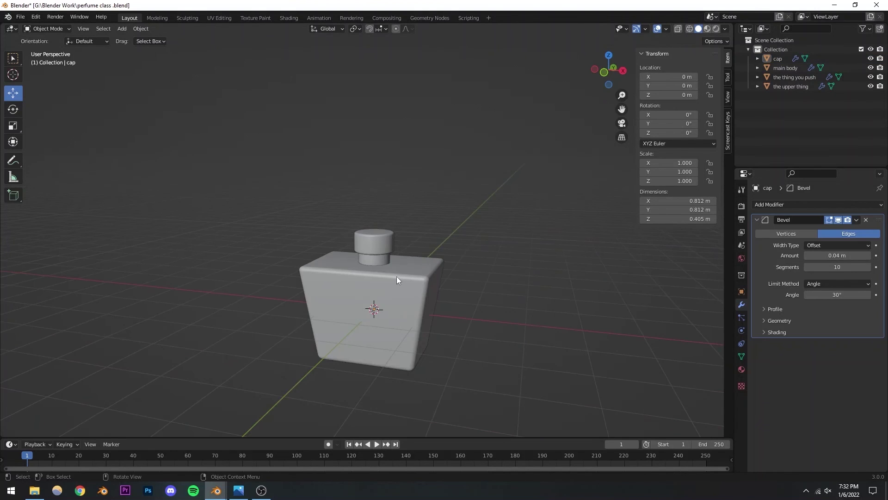
key(ctrl+s)
- Apply Shade Smooth to the cap
scroll(396, 276, up, 8)
click(326, 229)
right_click(326, 229)
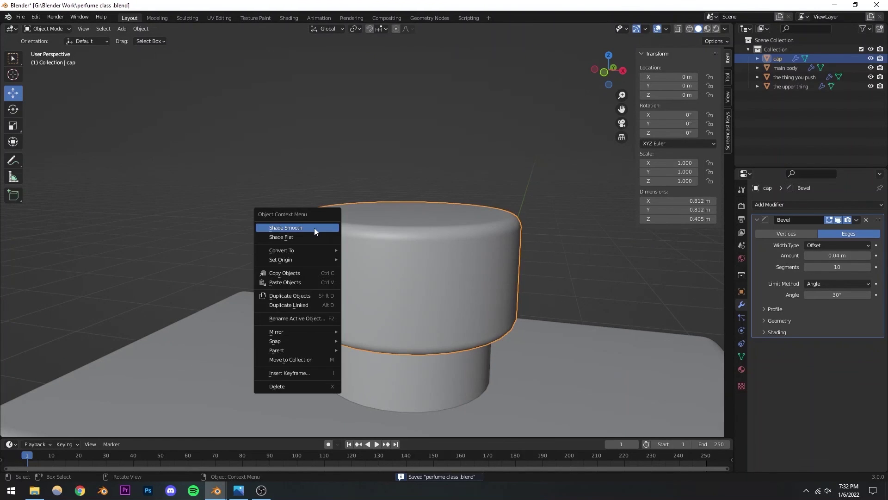
click(397, 184)
scroll(396, 184, down, 5)
middle_drag(396, 184, 369, 265)
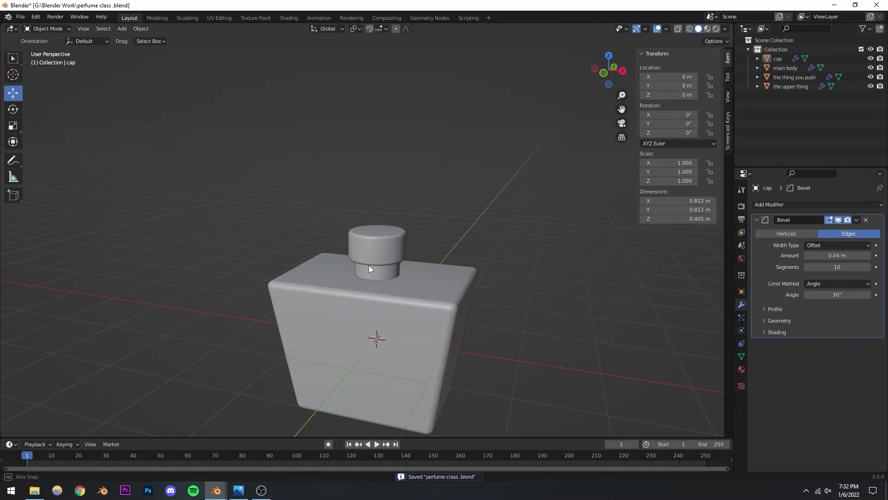
- Check the Auto Smooth setting in the cap's mesh normals and save the file
click(358, 236)
click(742, 356)
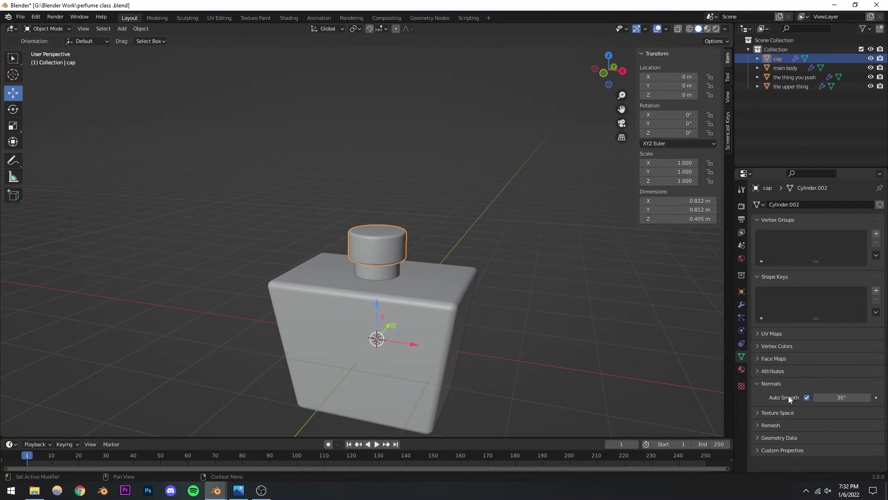
click(497, 244)
key(ctrl+s)
scroll(398, 274, down, 5)
mouse_move(397, 274)
middle_down()
mouse_move(391, 260)
mouse_move(398, 279)
middle_up()
scroll(400, 279, up, 4)
middle_drag(391, 311, 339, 303)
scroll(354, 291, down, 2)
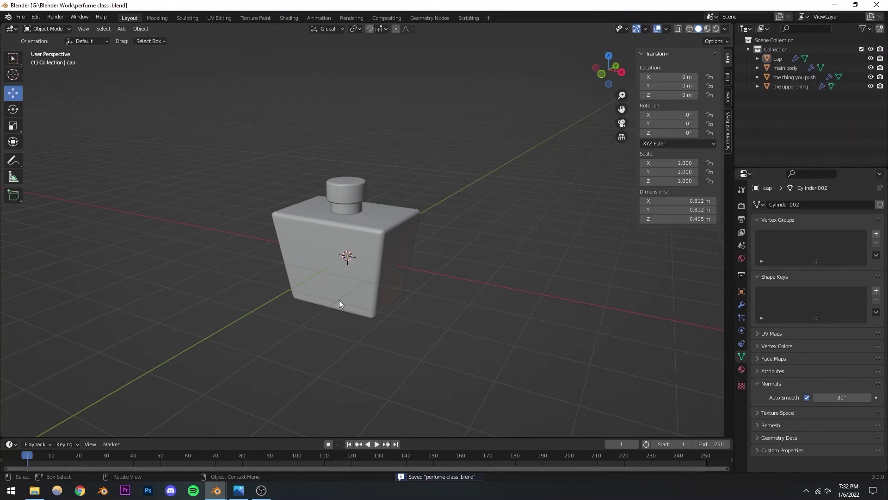
key(ctrl+s)
- In front view, scale the wide neck cylinder down uniformly to about 0.54 m
middle_drag(315, 259, 338, 261)
scroll(338, 259, up, 5)
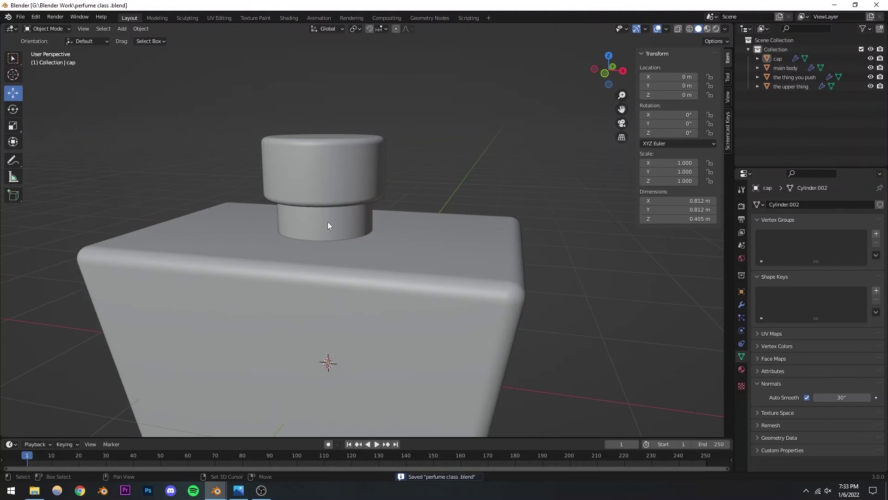
alt+middle_drag(328, 221, 351, 303)
key(KP_1)
click(322, 271)
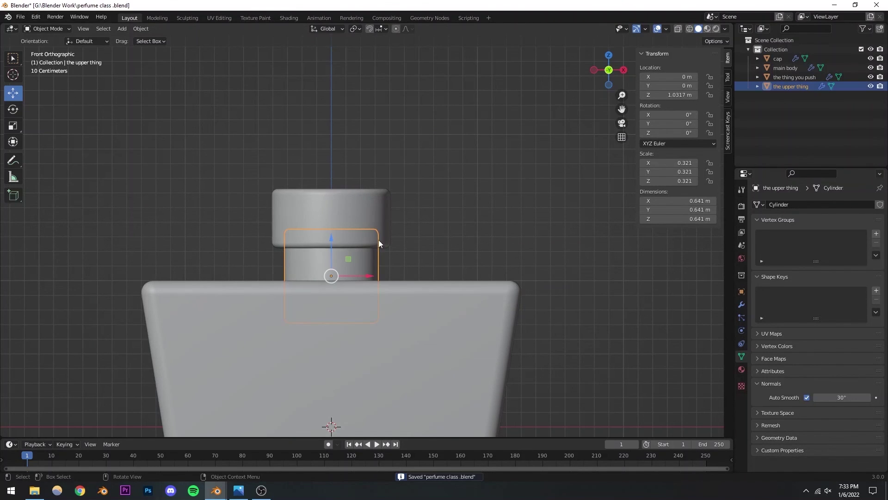
key(s)
click(453, 226)
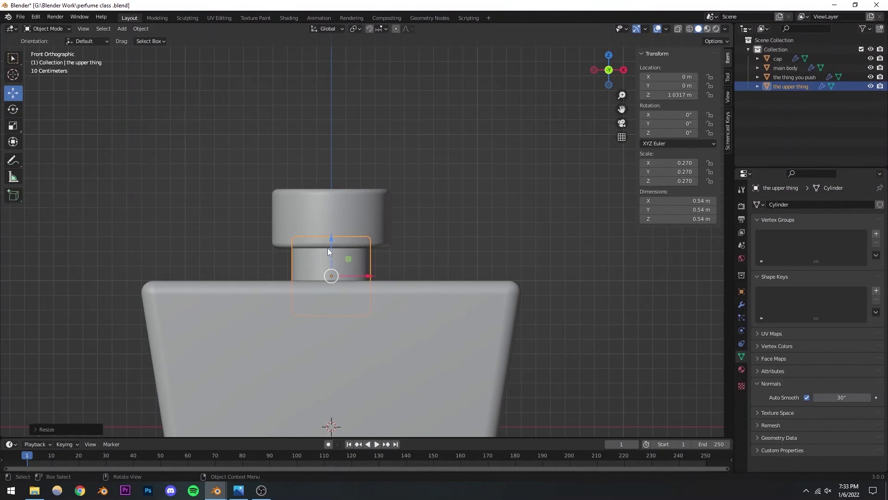
- Raise the neck cylinder along Z to about 1.07 m and save the file
drag(327, 251, 332, 234)
key(alt+a)
scroll(360, 268, down, 3)
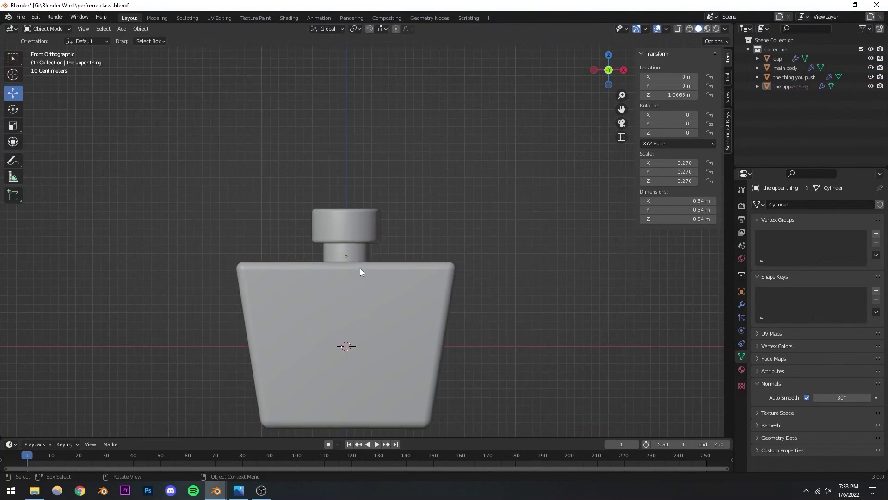
middle_drag(360, 269, 345, 231)
key(ctrl+s)
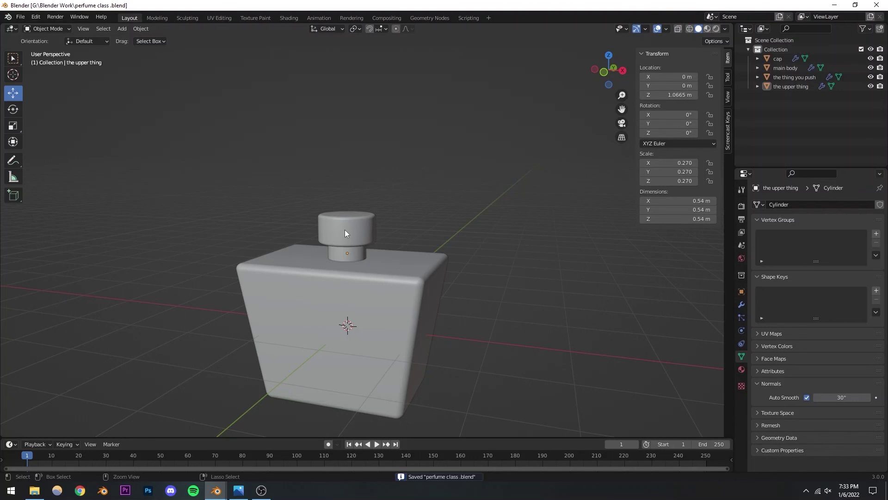
scroll(346, 269, down, 4)
scroll(340, 276, up, 2)
scroll(340, 276, up, 2)
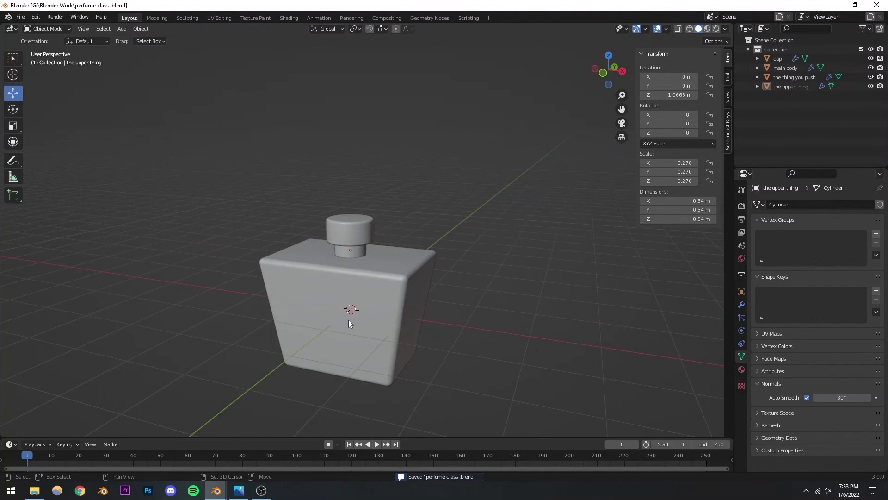
scroll(351, 300, down, 2)
mouse_move(345, 296)
middle_down()
mouse_move(353, 294)
mouse_move(336, 290)
middle_up()
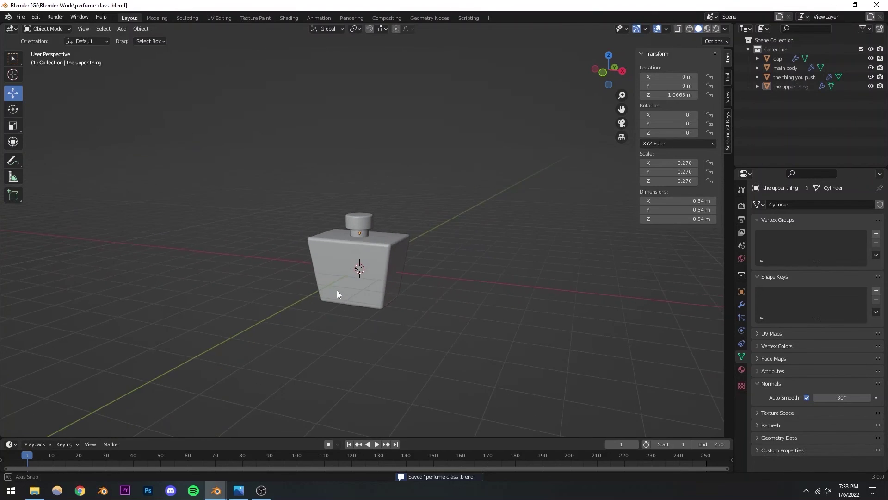
scroll(336, 269, up, 3)
scroll(366, 254, down, 1)
- In front view, scale the bottle's main body down uniformly to about 0.89
click(367, 255)
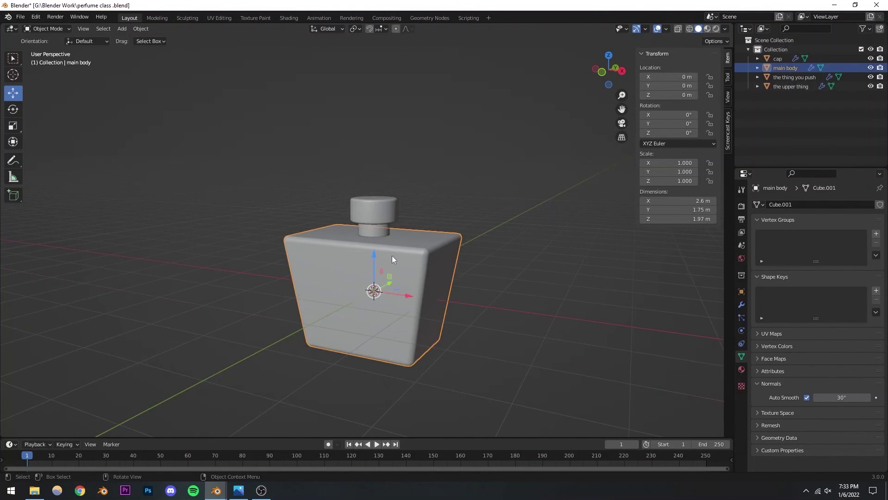
key(KP_1)
key(s)
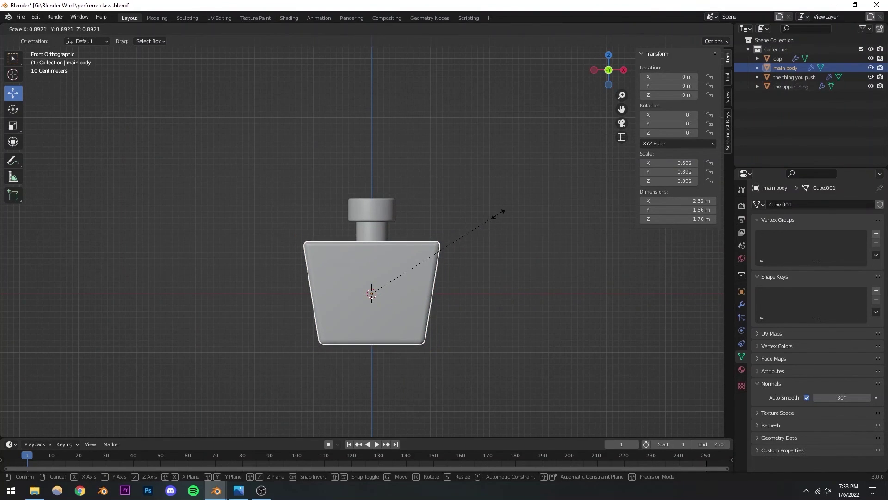
click(496, 214)
- Raise the main body along Z to about 0.10 m so it meets the neck, and save the file
key(g)
key(z)
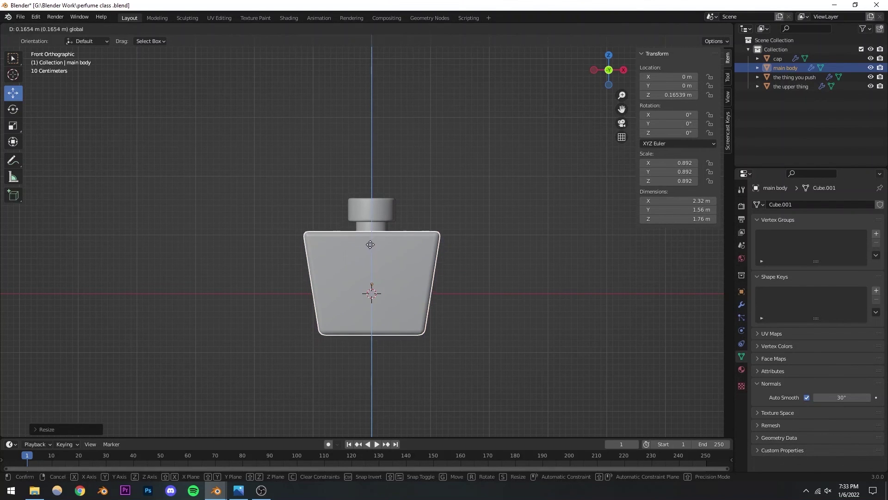
click(371, 246)
click(427, 187)
middle_drag(427, 187, 365, 278)
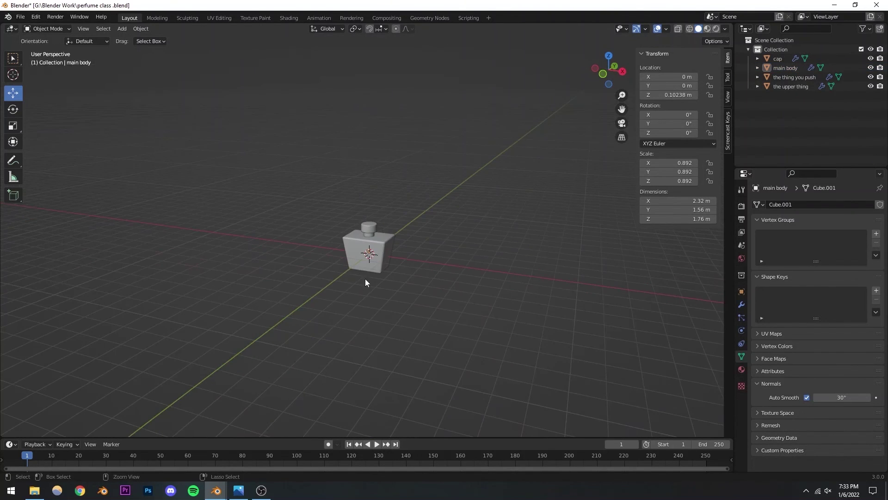
key(ctrl+s)
scroll(393, 282, up, 6)
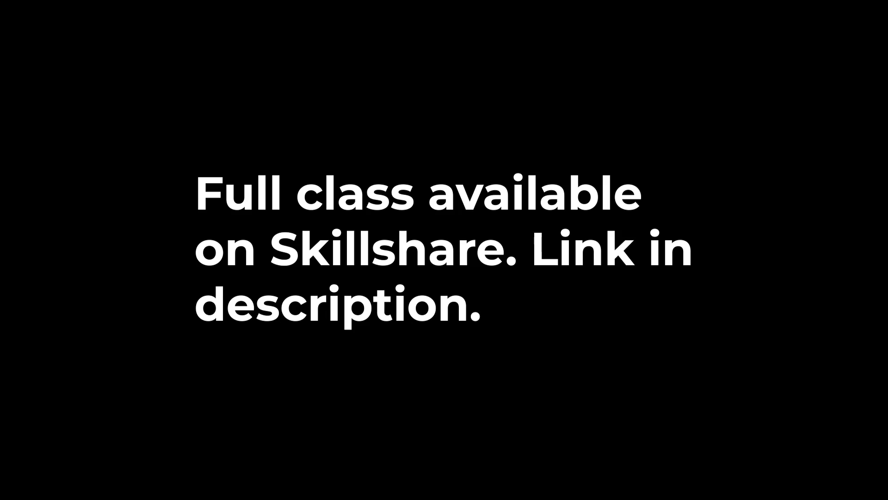